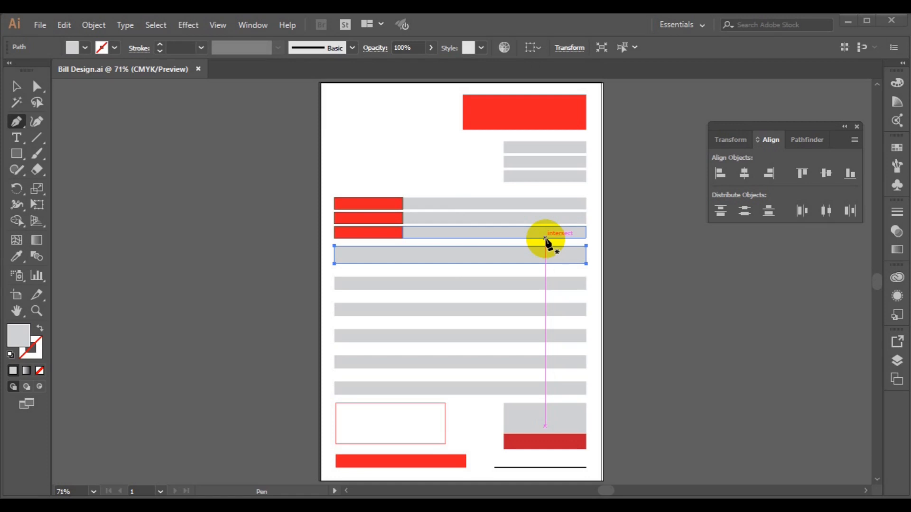
- Delete the thin outline rectangle that frames the whole page
key(ctrl)
key(ctrl)
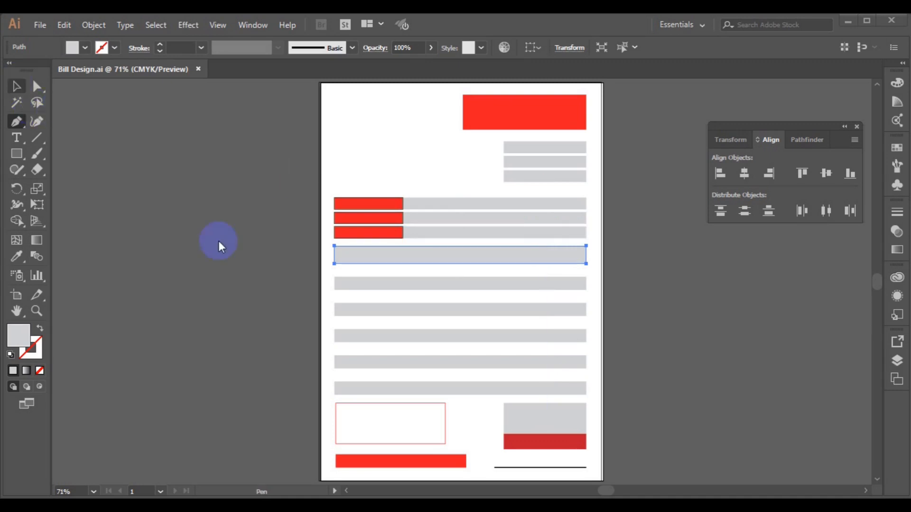
key(v)
click(409, 187)
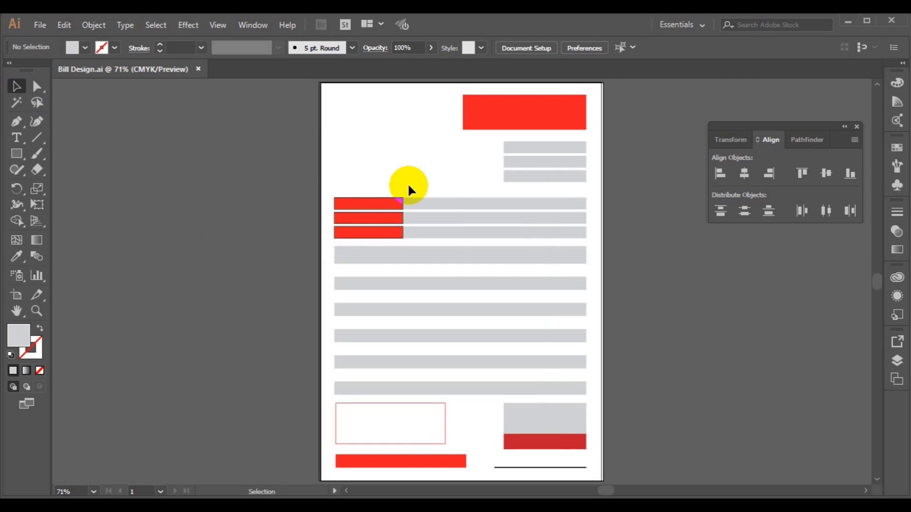
key(ctrl+1)
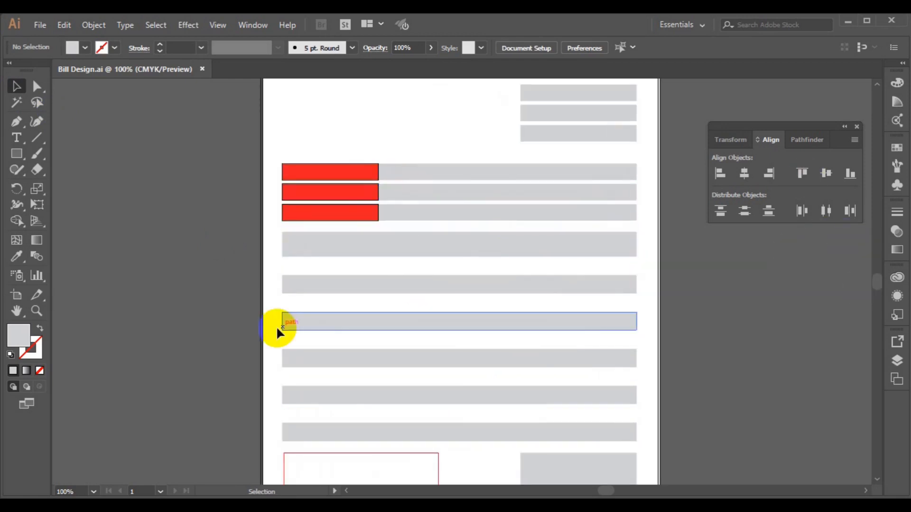
click(263, 339)
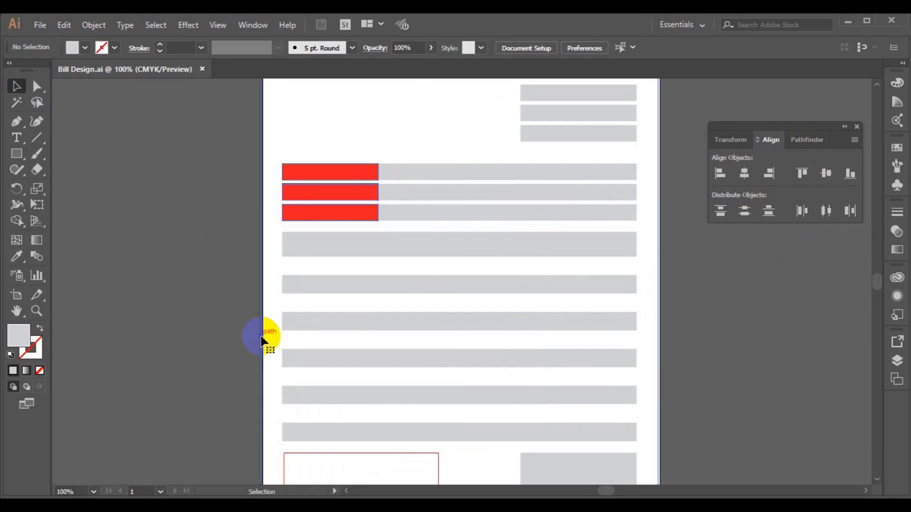
key(Delete)
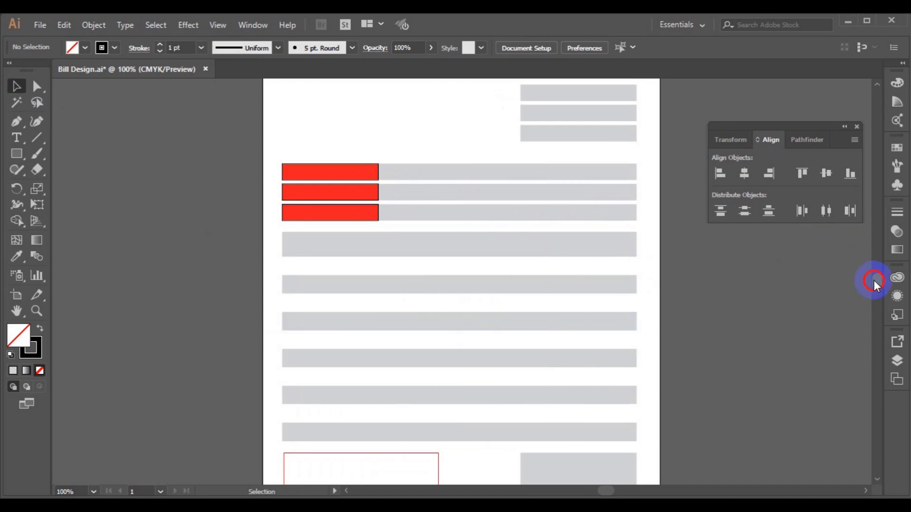
- Give the three stacked boxes at the page's lower right a black stroke and widen them together toward the left
click(875, 300)
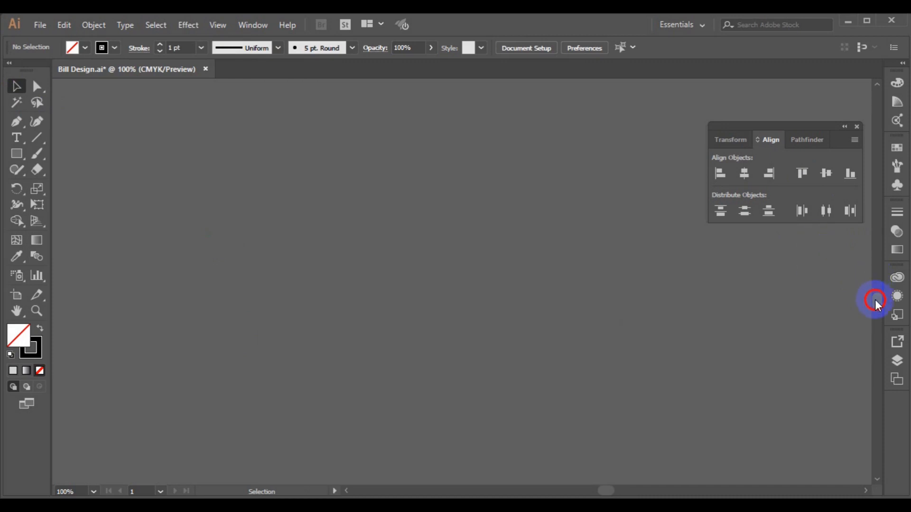
click(875, 285)
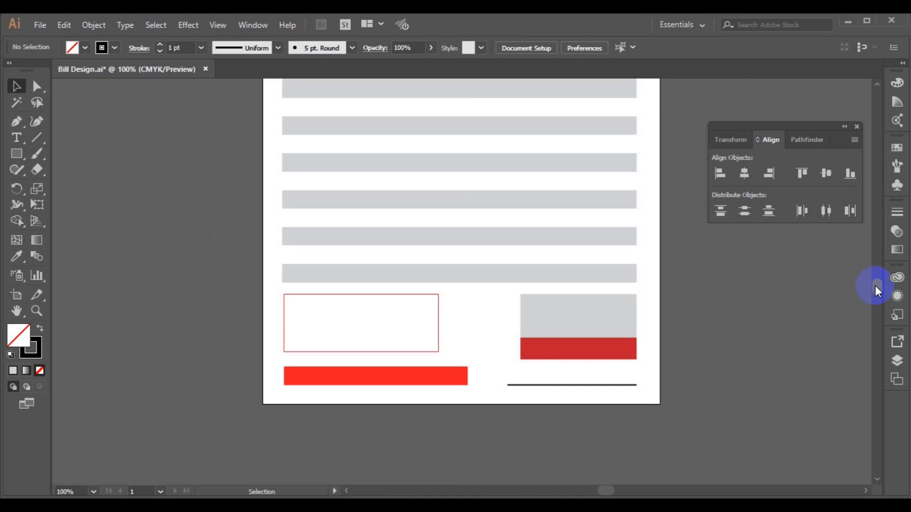
click(577, 309)
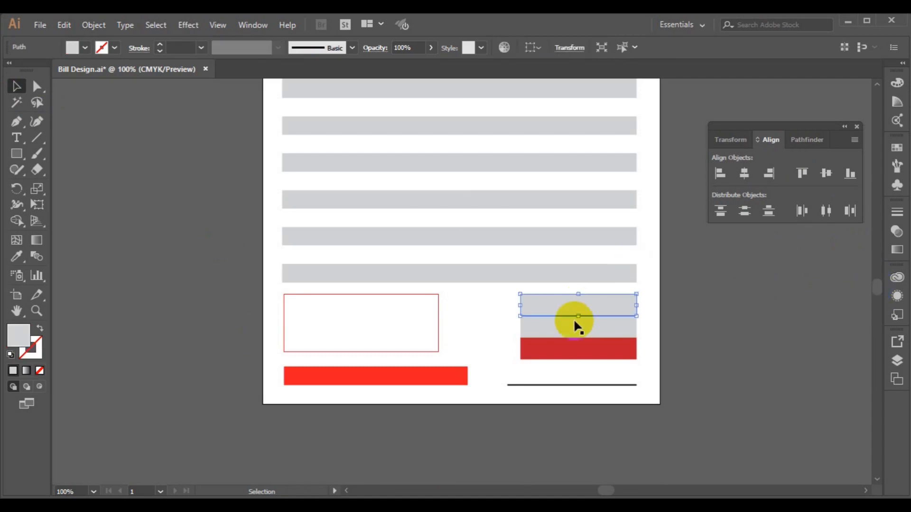
shift+click(574, 330)
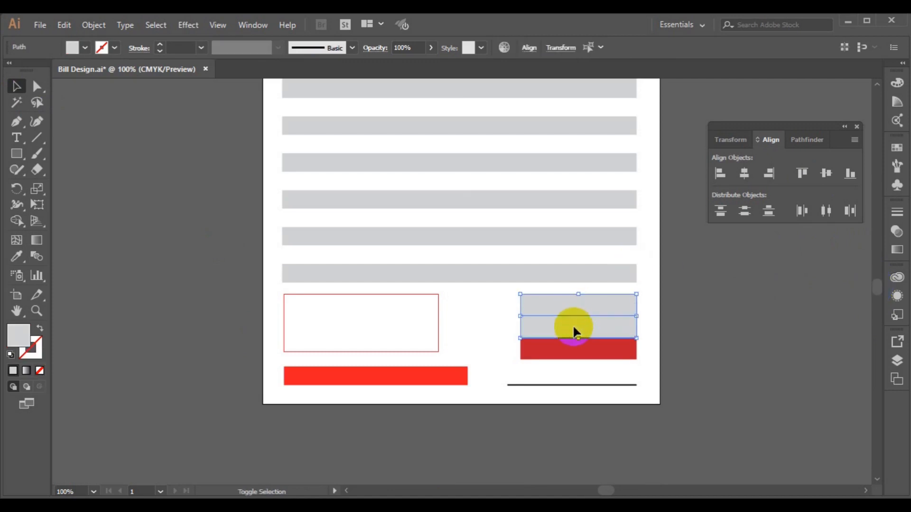
shift+click(567, 351)
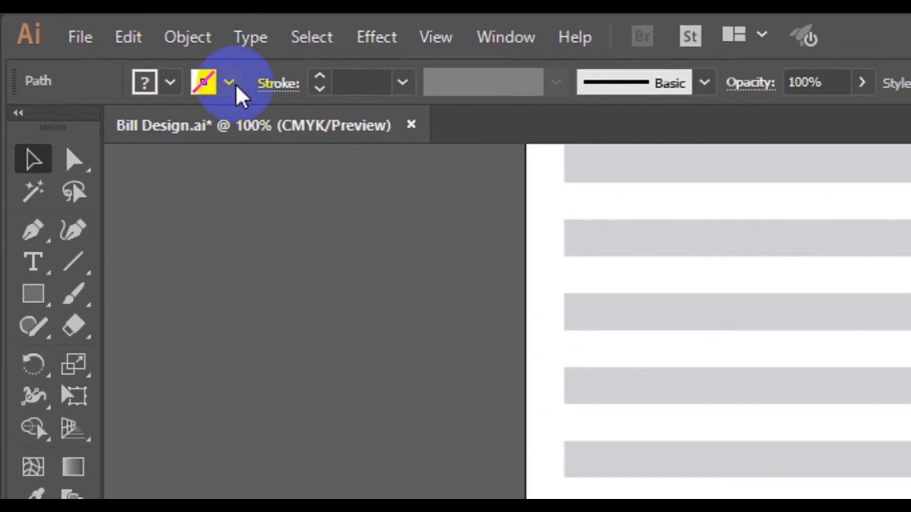
click(231, 85)
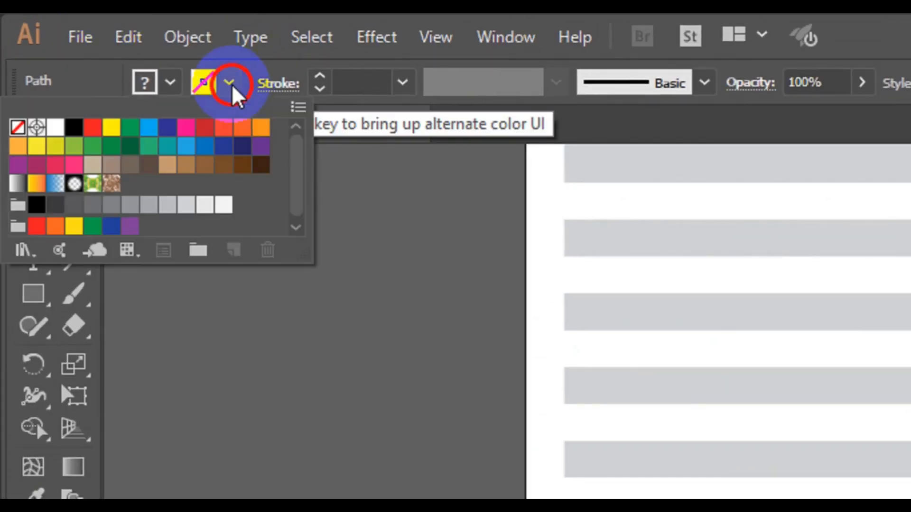
click(74, 131)
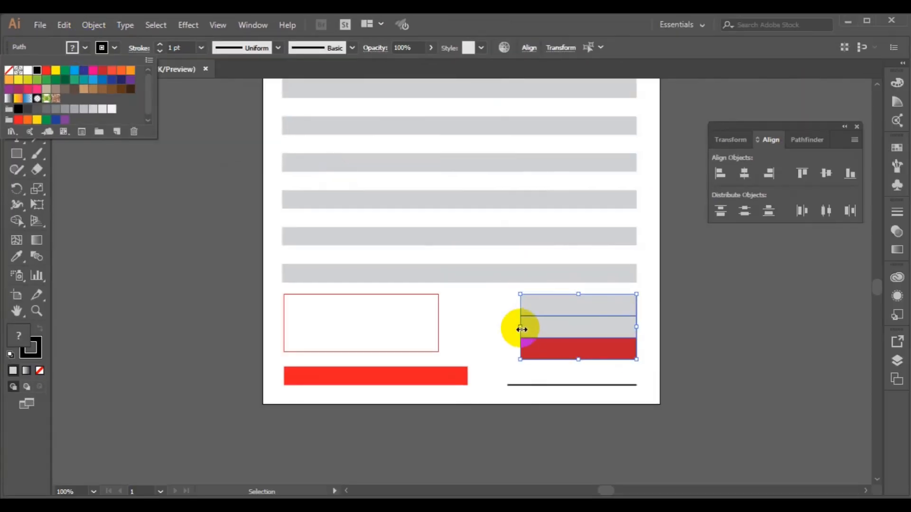
click(521, 329)
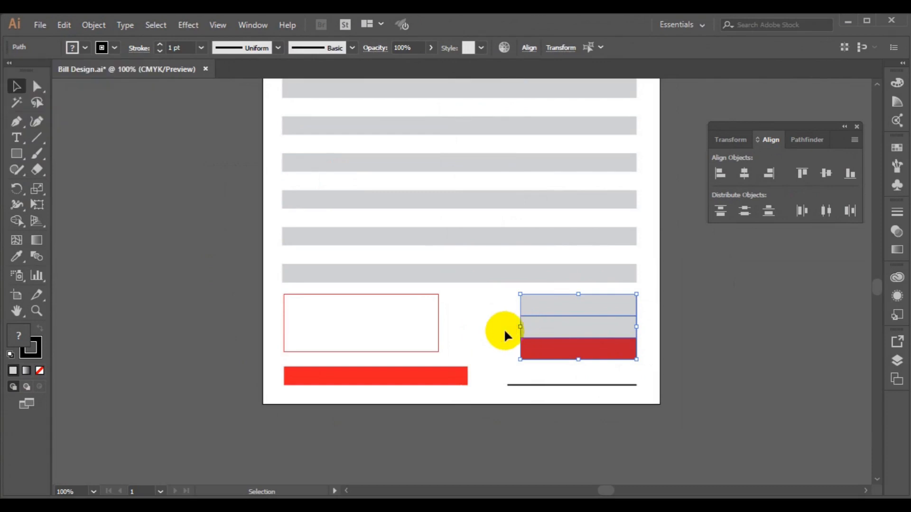
drag(521, 329, 489, 330)
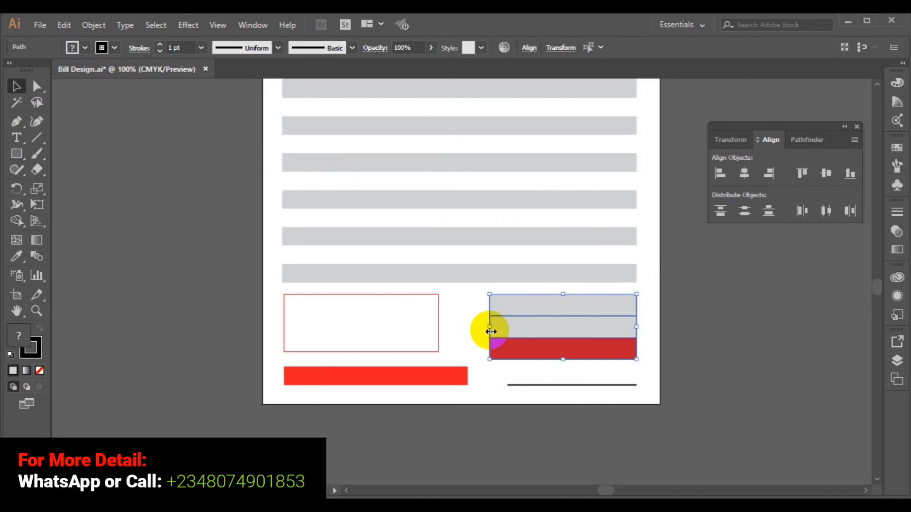
- Remove the grey fill from the upper two of the three stacked boxes by setting it to None
click(610, 332)
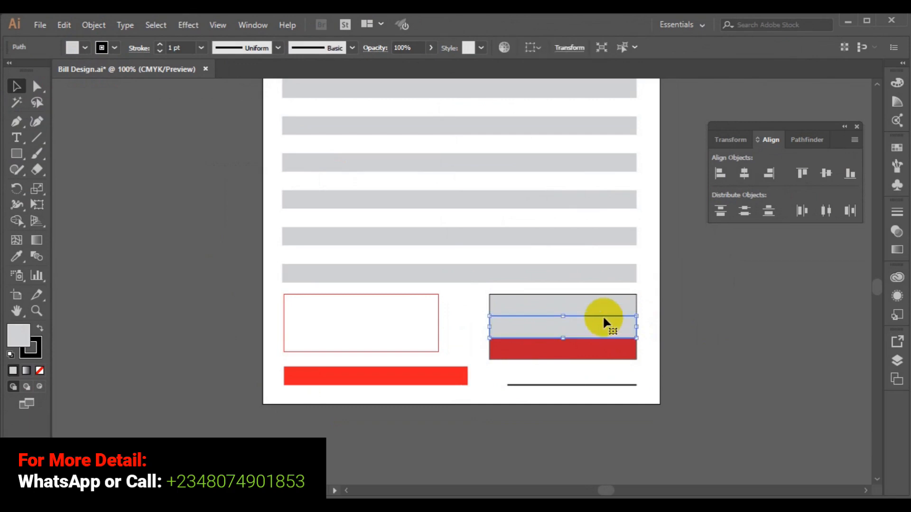
shift+click(594, 306)
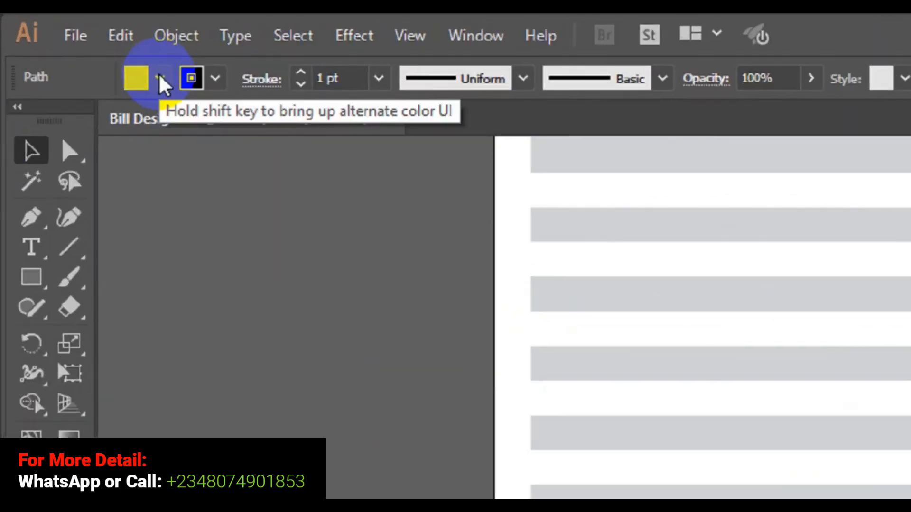
click(86, 49)
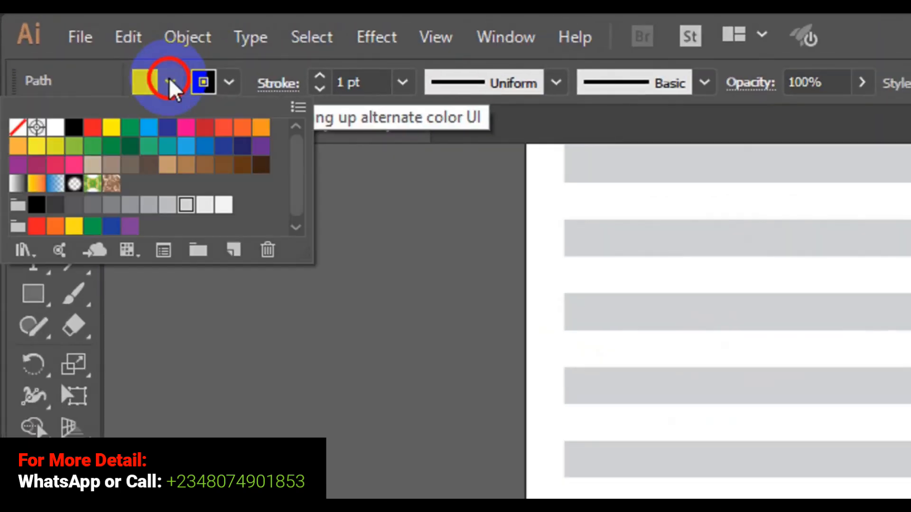
click(18, 129)
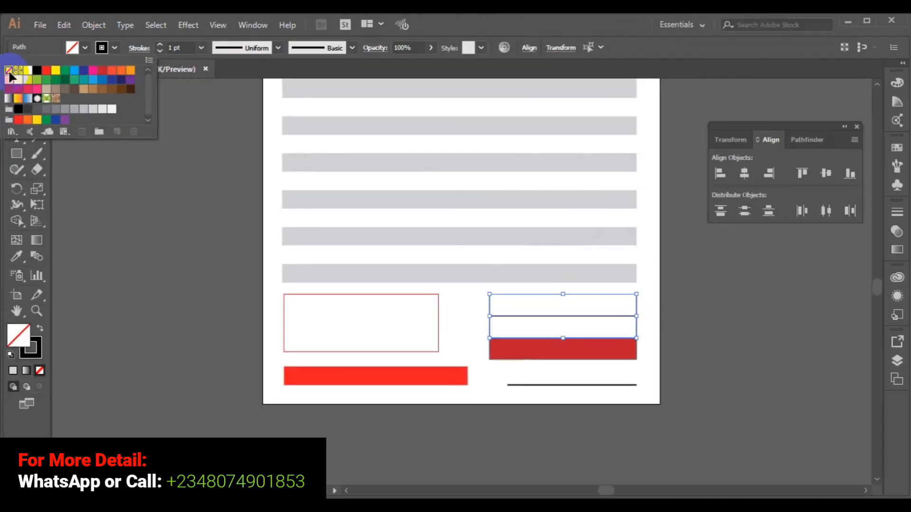
click(521, 351)
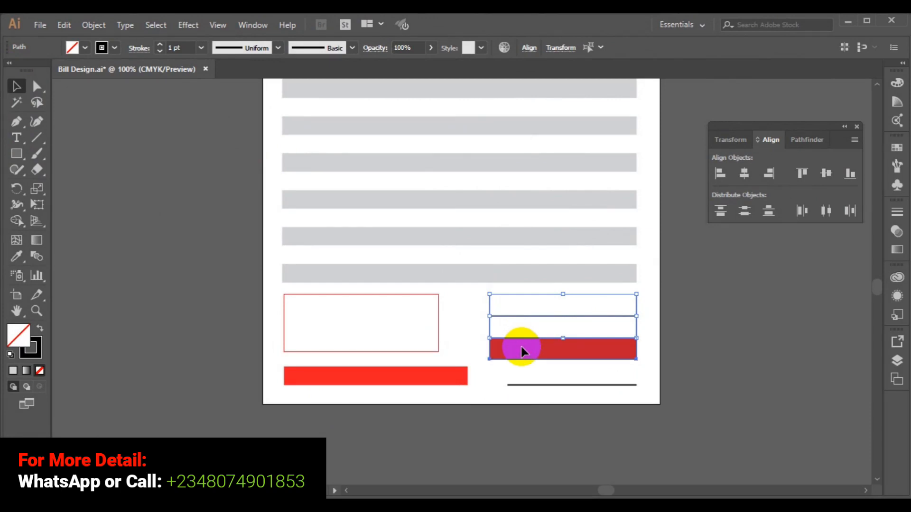
- Add the dark red box to the selection and nudge all three boxes up against the last grey row
shift+click(522, 351)
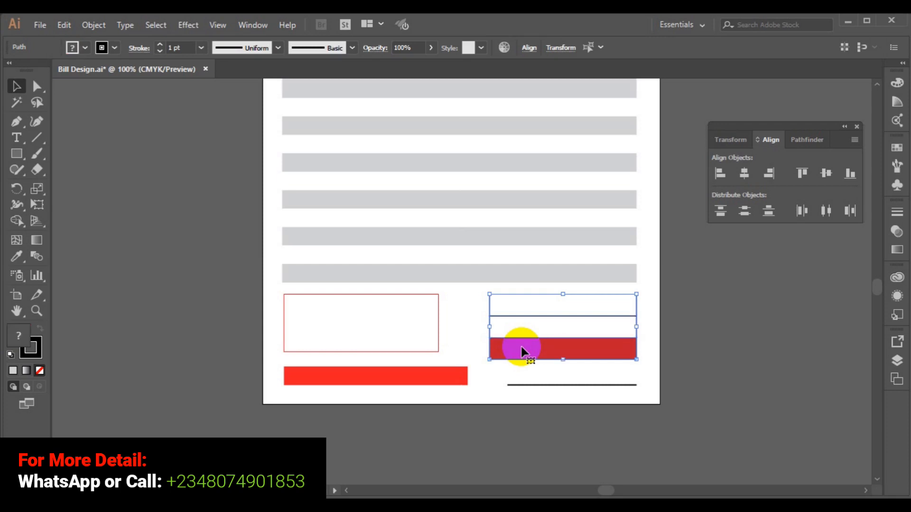
key(Up)
key(Up)
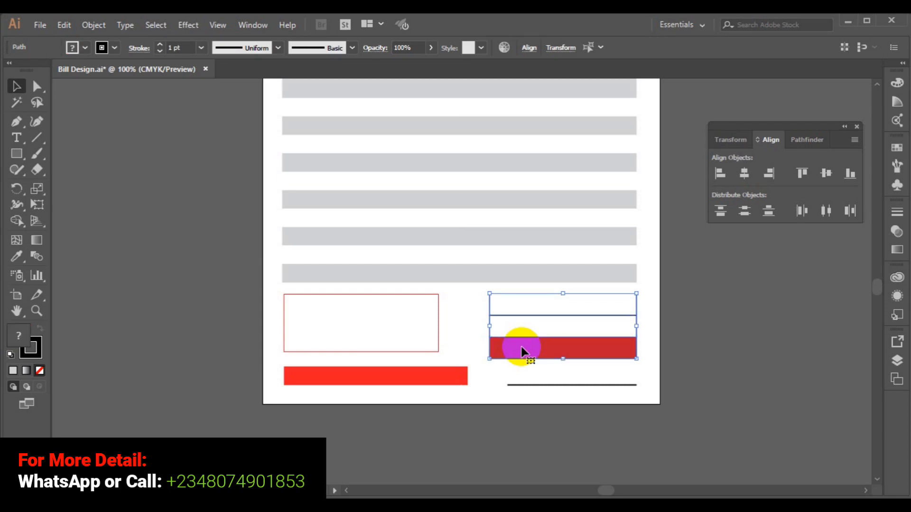
key(Up)
key(Up)
key(Up)
key(Up)
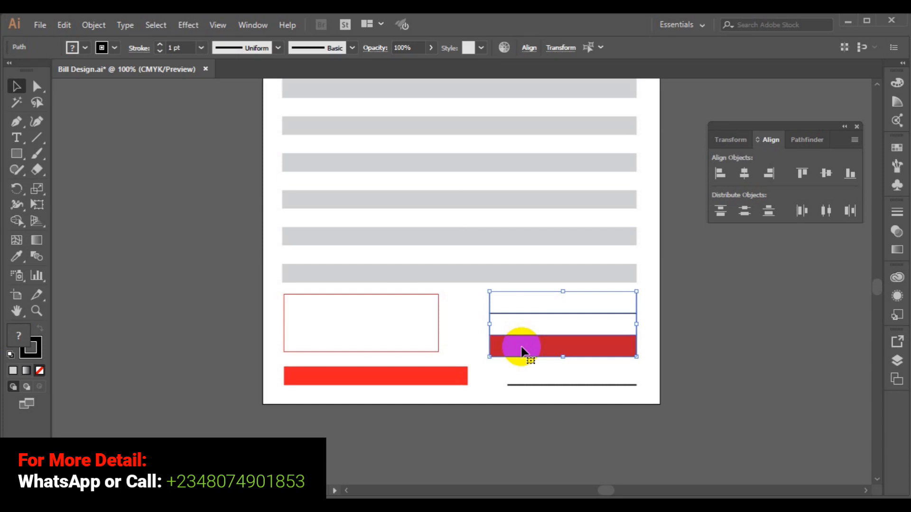
key(Up)
key(Up)
key(Up)
key(Up)
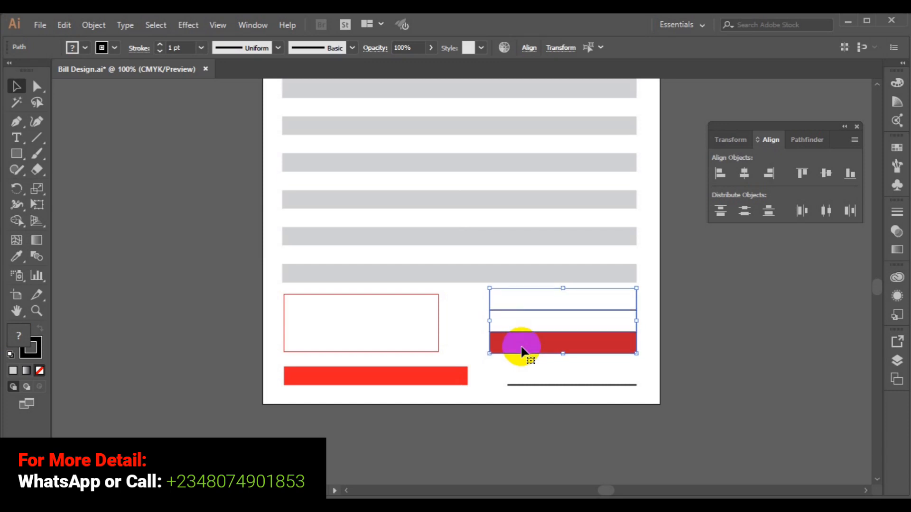
key(Up)
key(Up)
key(Up)
key(Up)
key(Up)
key(Up)
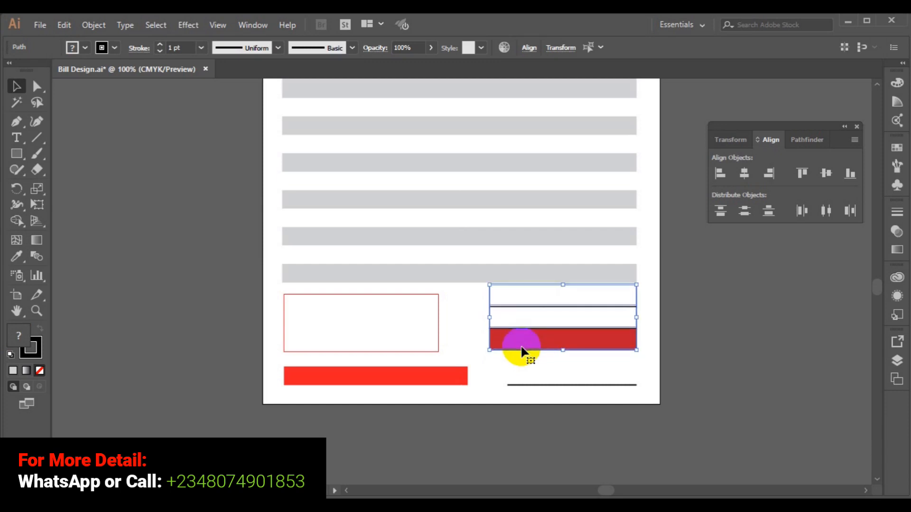
key(Up)
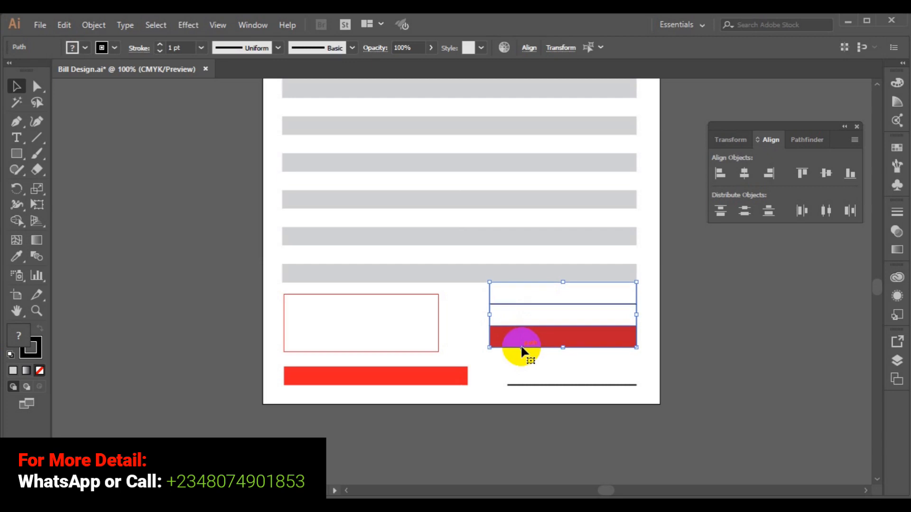
key(Up)
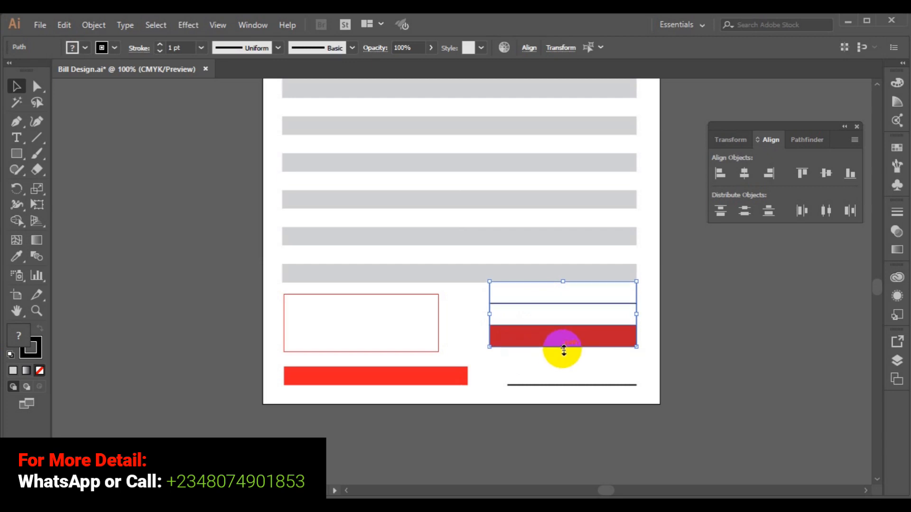
- Stretch the three stacked boxes slightly downward to the red outlined box's lower edge and slightly further left
drag(564, 350, 563, 353)
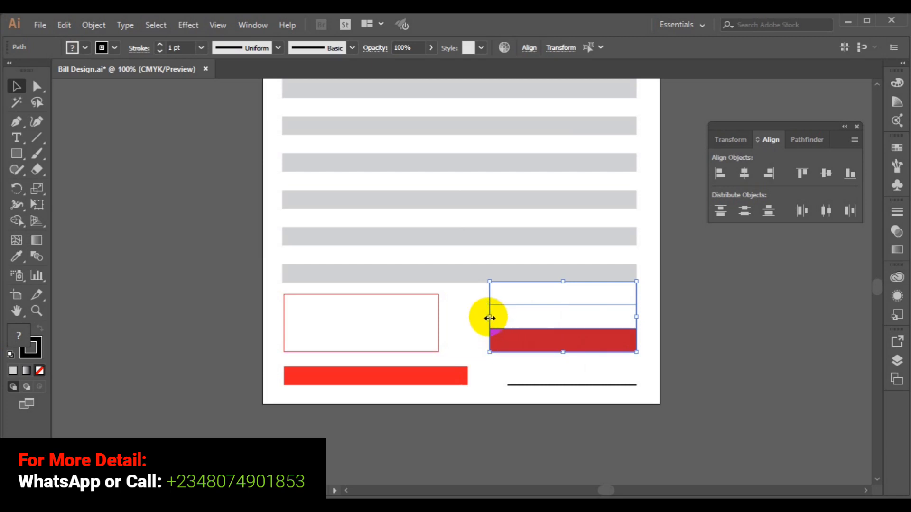
drag(490, 318, 485, 318)
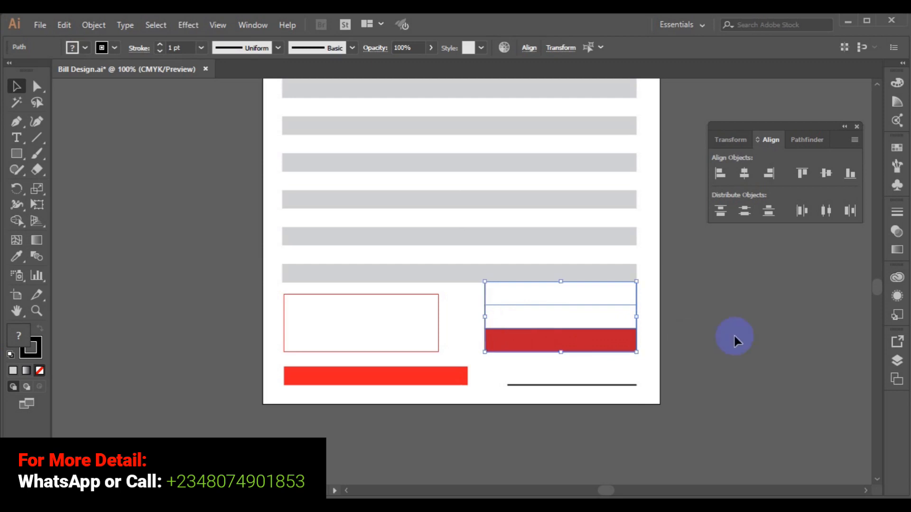
click(733, 338)
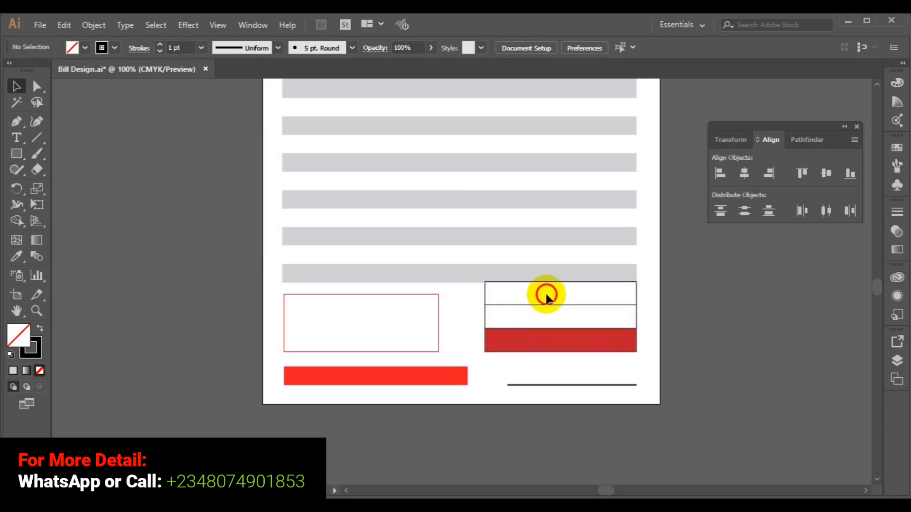
- Set the stroke weight of all three stacked boxes to 0.75 pt and deselect them
click(485, 295)
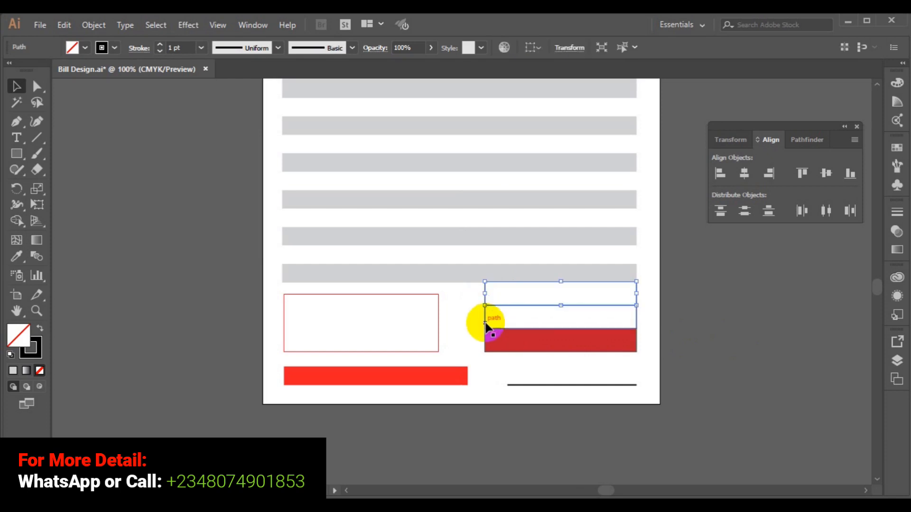
shift+click(487, 340)
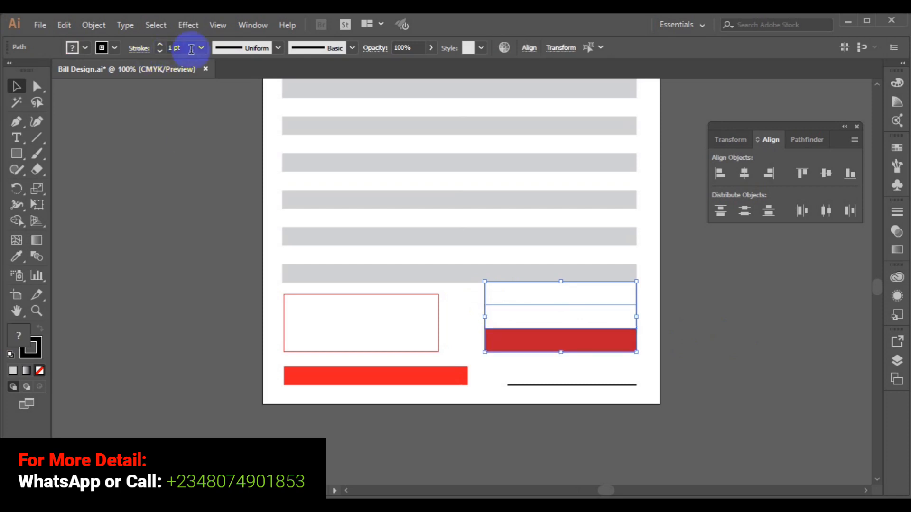
click(161, 52)
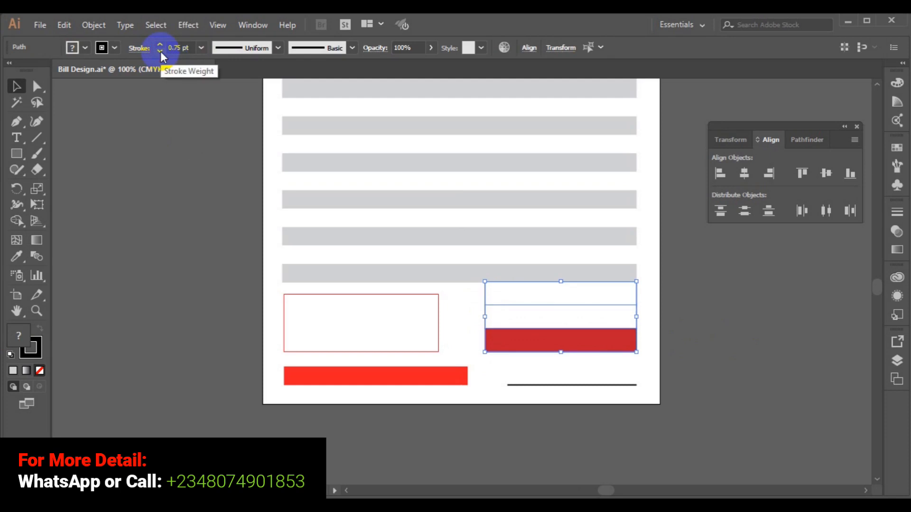
click(161, 51)
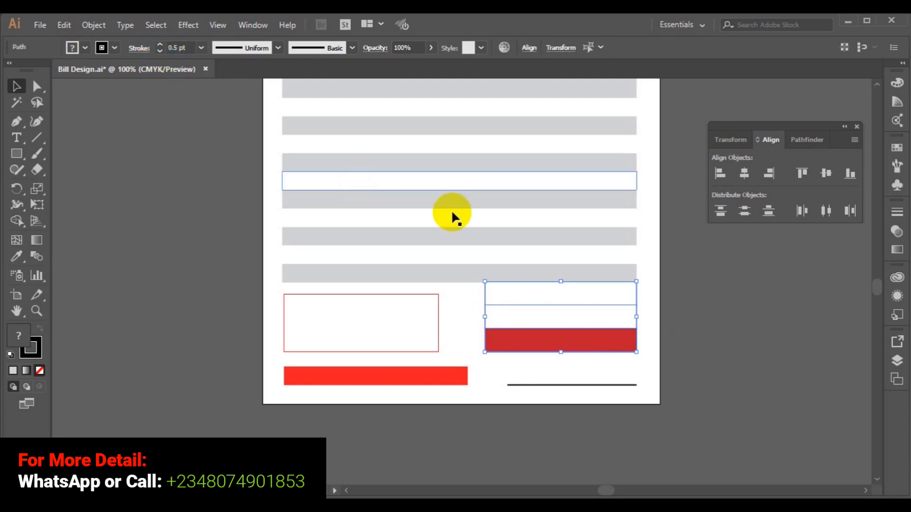
click(160, 45)
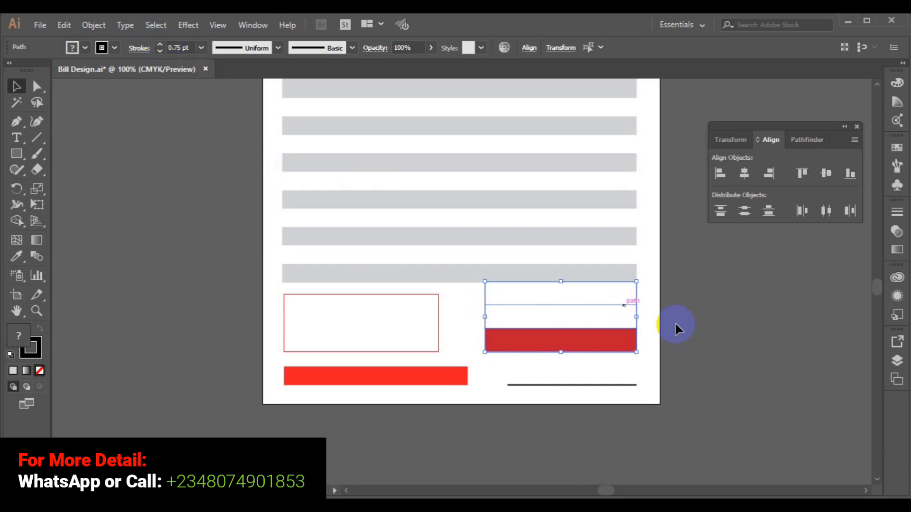
click(691, 336)
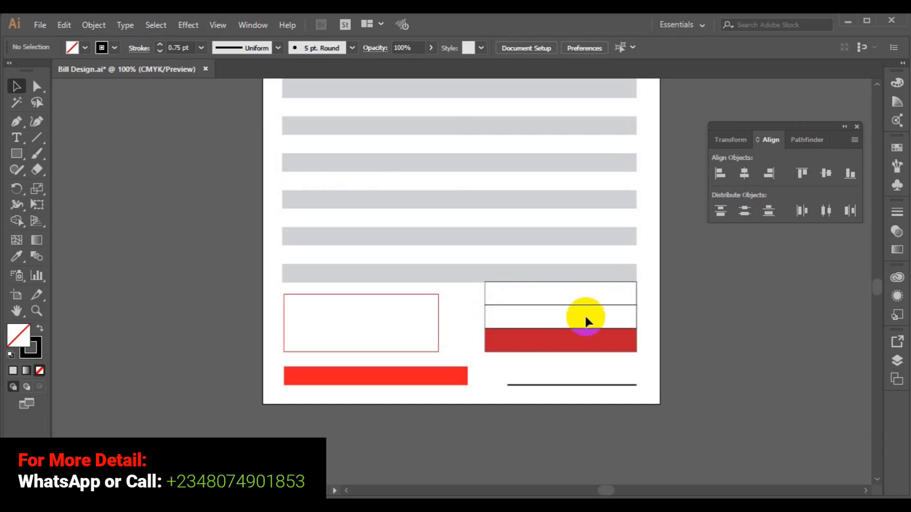
- Delete the three stacked boxes below the last grey row
key(ctrl+plus)
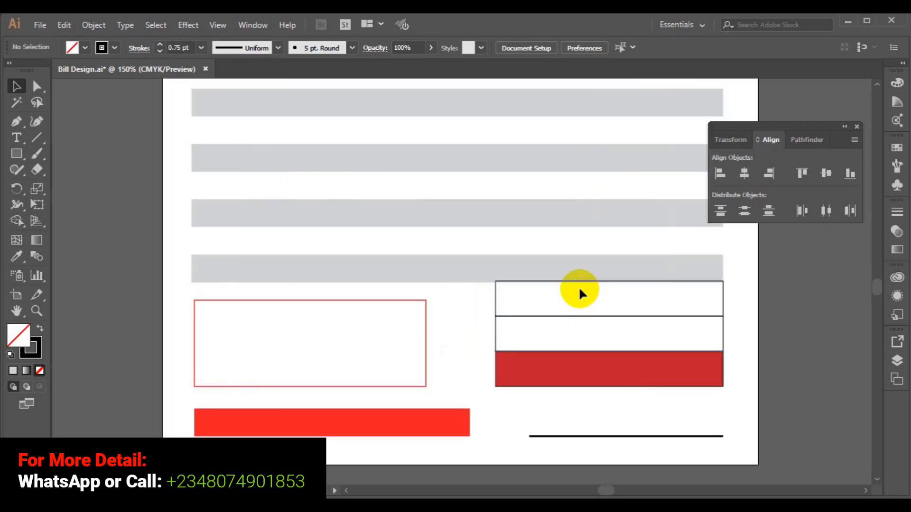
click(543, 285)
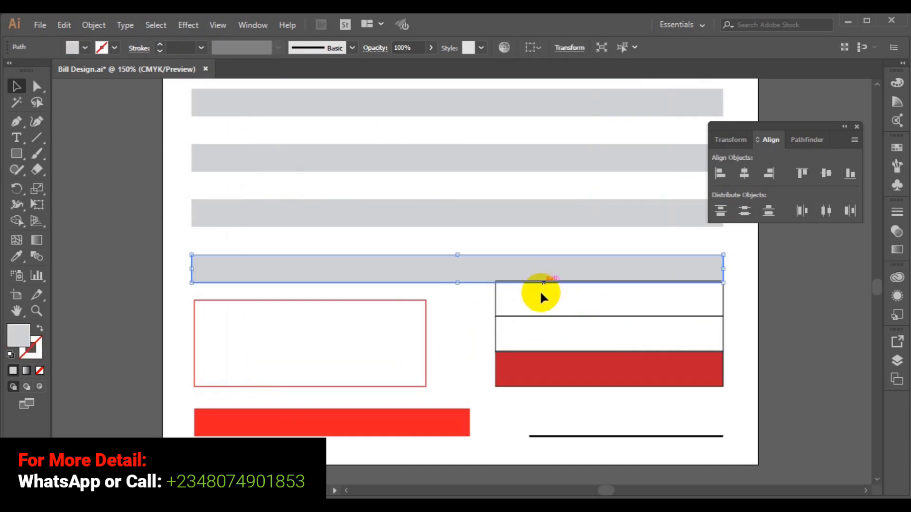
click(541, 294)
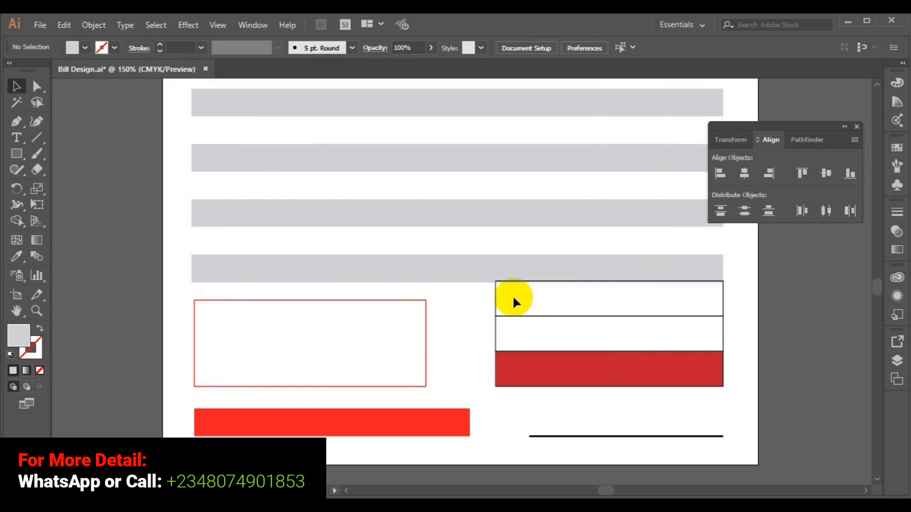
click(494, 301)
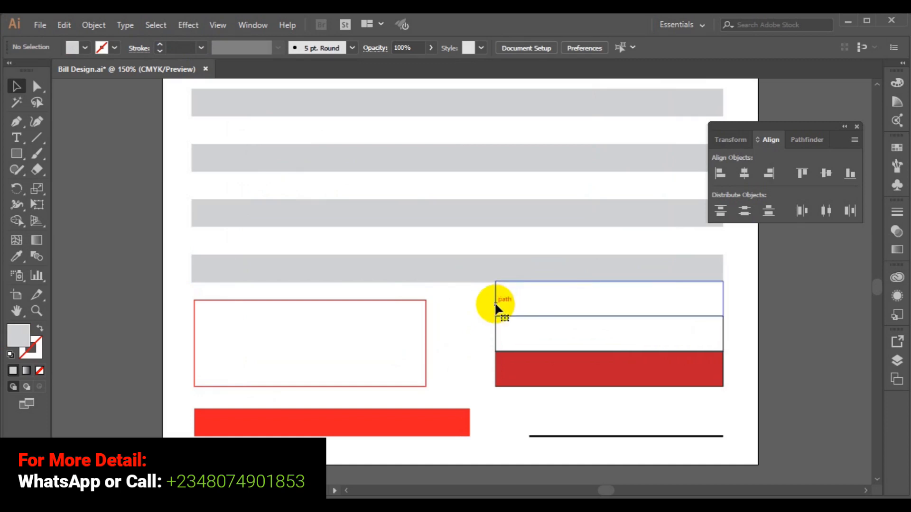
shift+click(496, 341)
shift+click(518, 387)
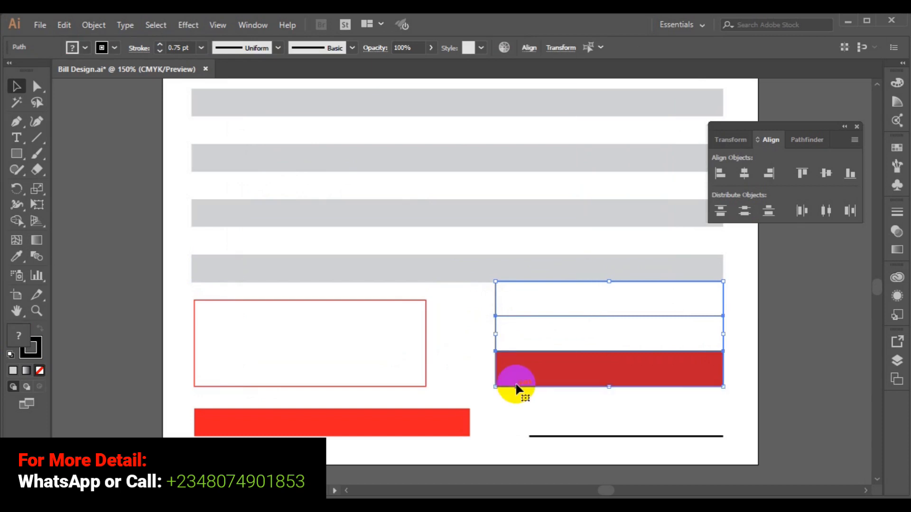
key(Delete)
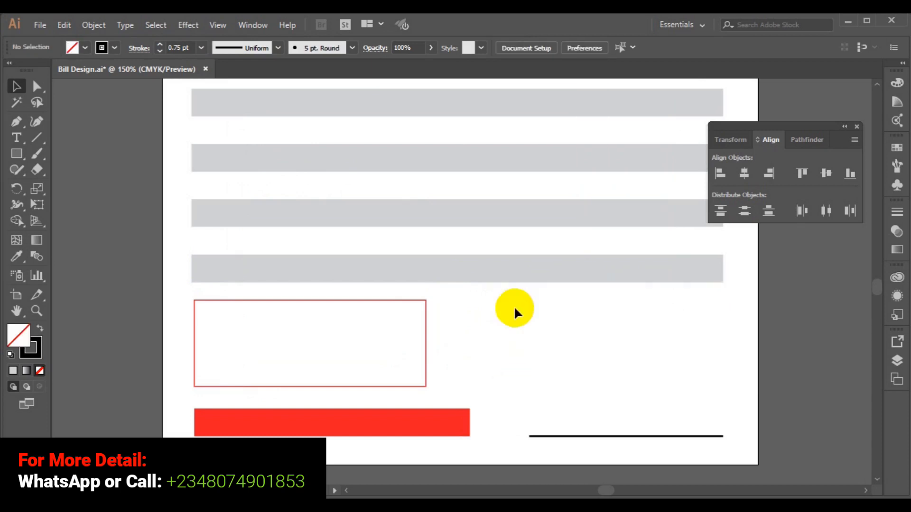
- Duplicate the last grey row directly beneath it and resize the copy from its left and lower edges to about 3.14 by 1.2 in
click(504, 276)
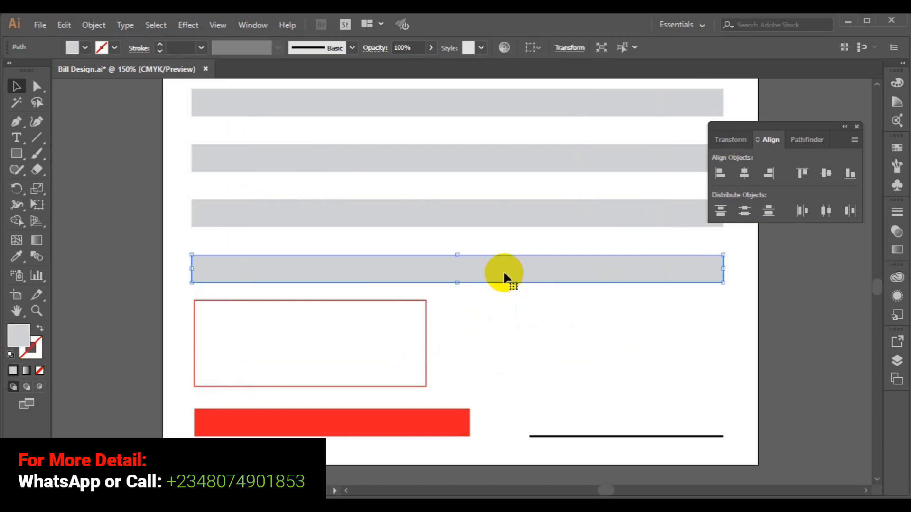
drag(505, 276, 504, 301)
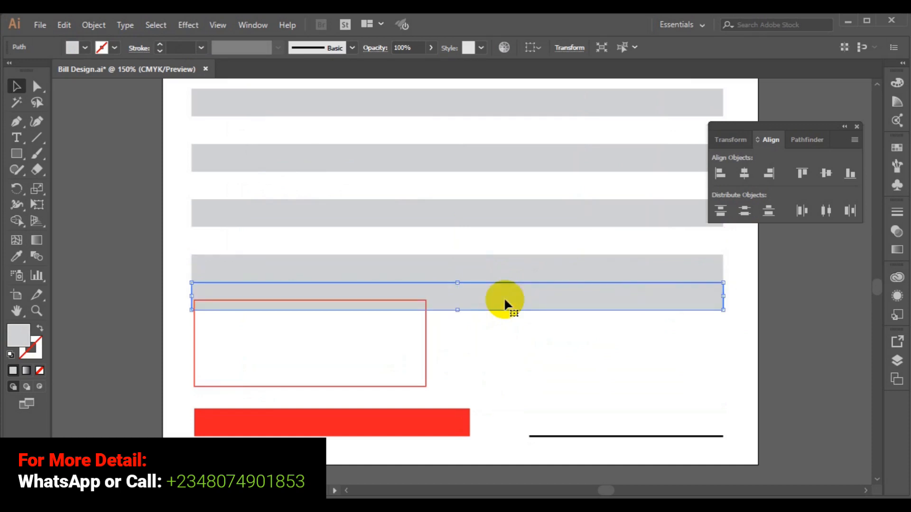
drag(190, 300, 496, 300)
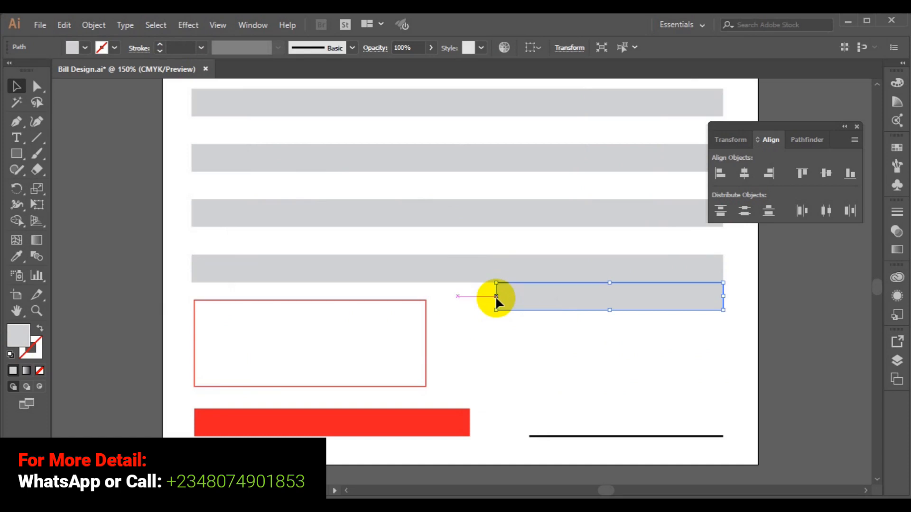
drag(611, 312, 609, 373)
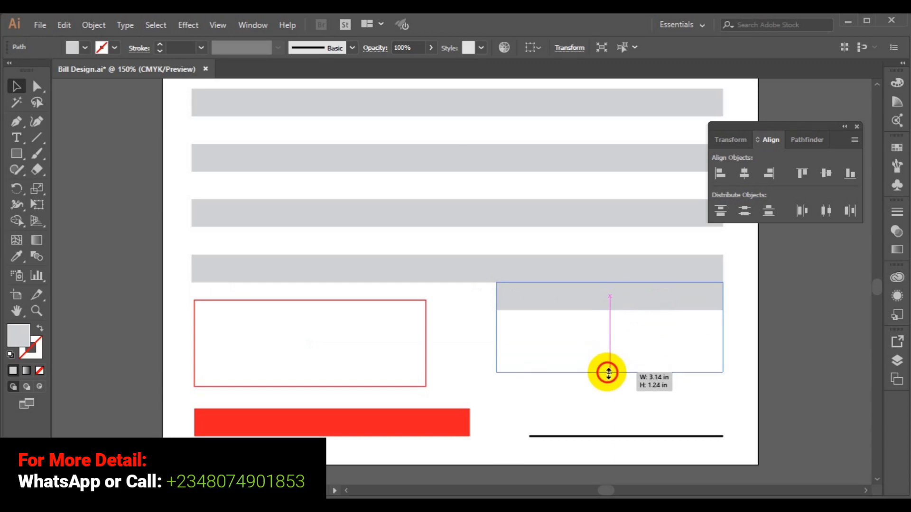
drag(609, 372, 607, 371)
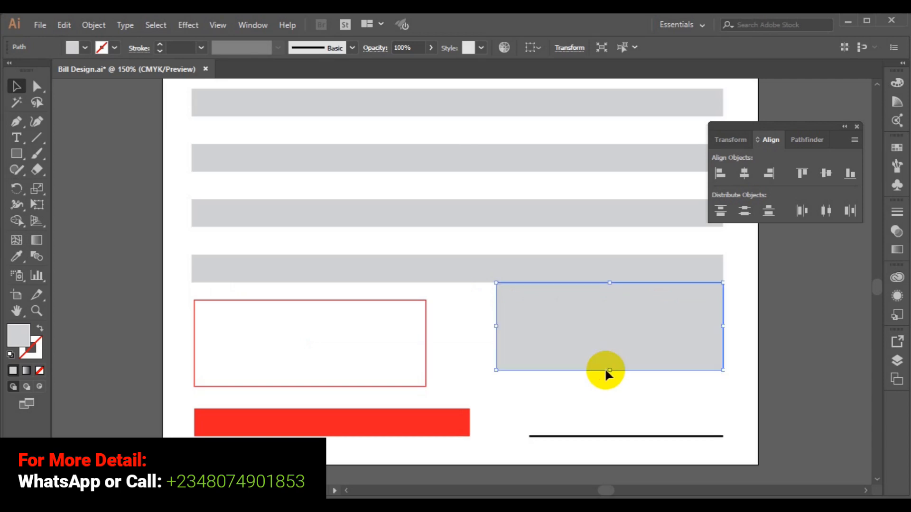
- Move the red outlined box slightly up and stretch the new grey box down to its lower edge, about 1.37 in high
click(355, 372)
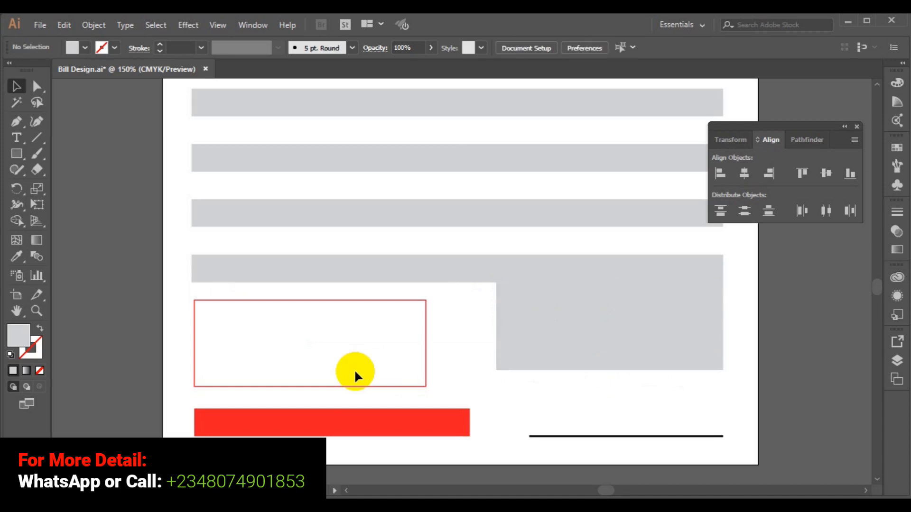
click(334, 385)
drag(335, 386, 335, 383)
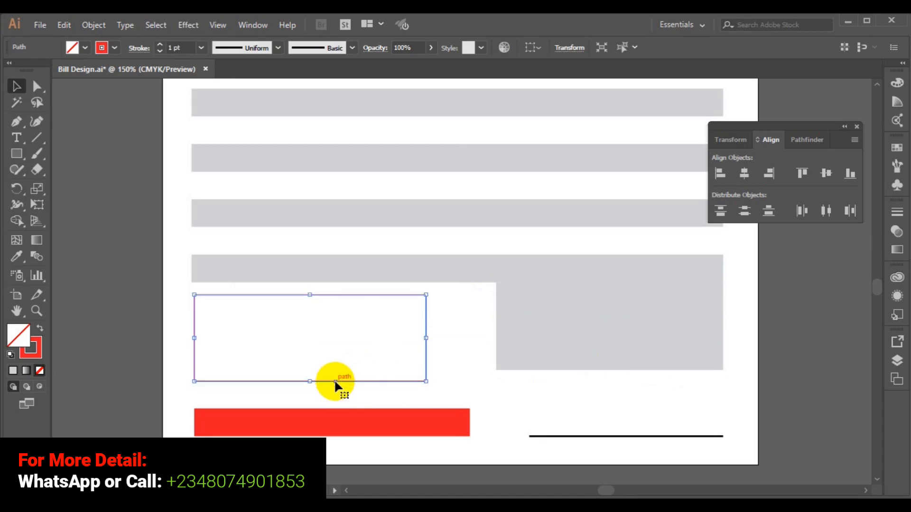
click(522, 369)
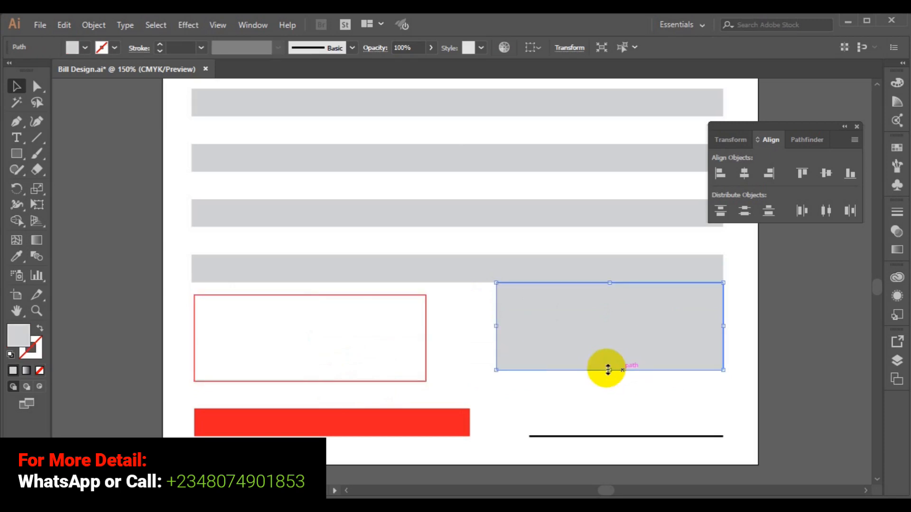
drag(609, 369, 611, 380)
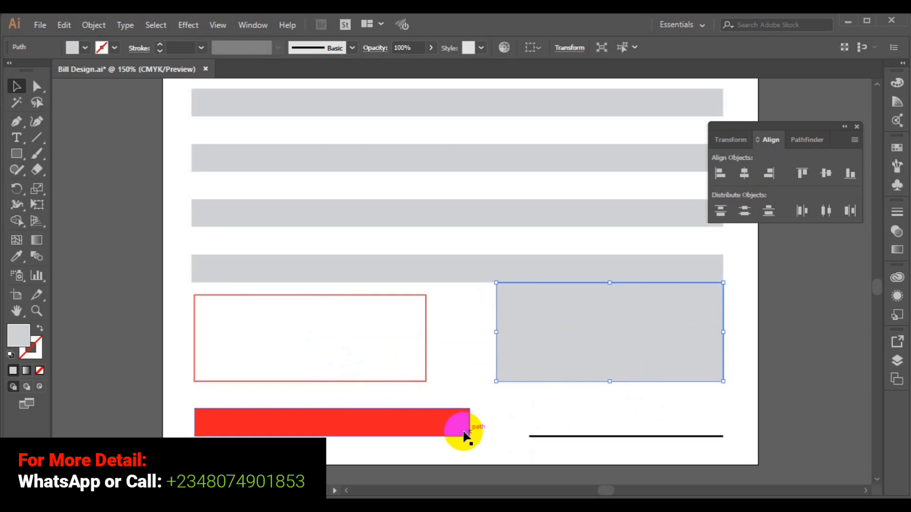
- Nudge the red bar and the black signature line together slightly upward and deselect them
click(464, 433)
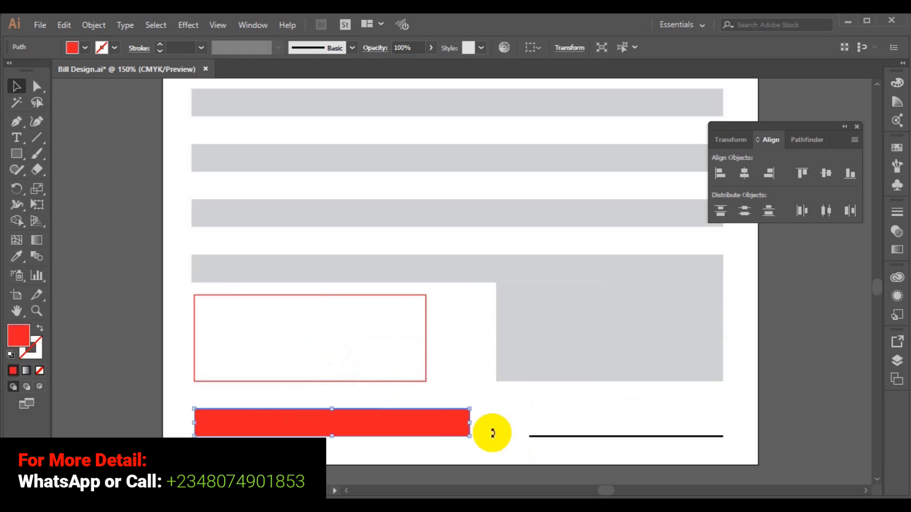
shift+click(531, 435)
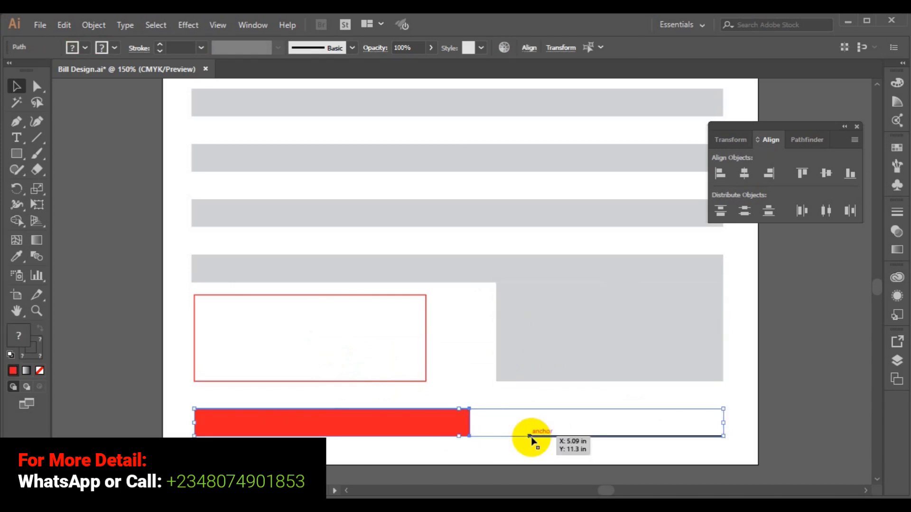
key(Up)
key(Up)
key(Up)
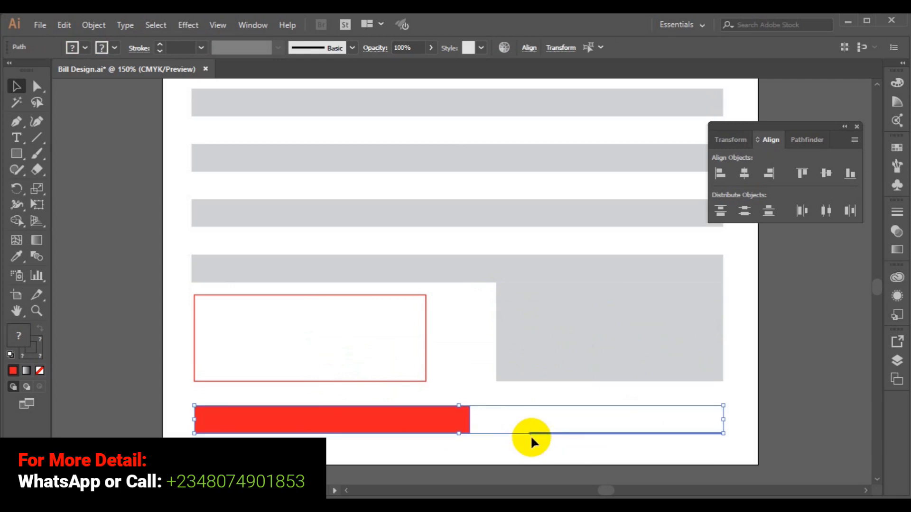
click(801, 383)
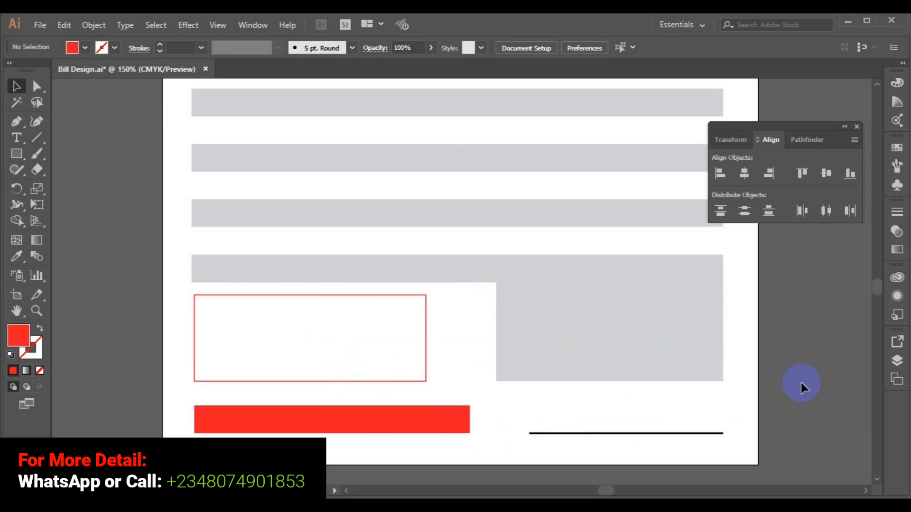
- Split the new grey box into a grid of 4 rows and 1 column with a 0 in gutter, with preview on
click(536, 359)
click(94, 27)
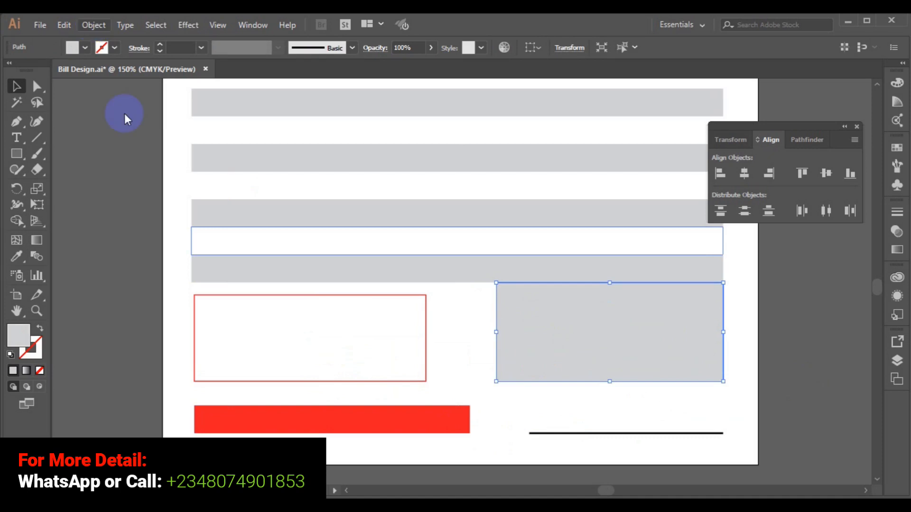
mouse_move(125, 115)
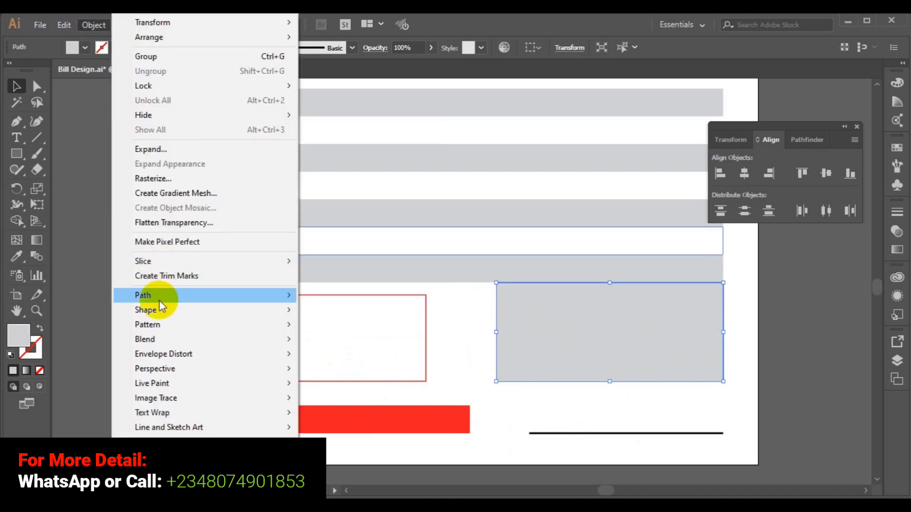
mouse_move(162, 298)
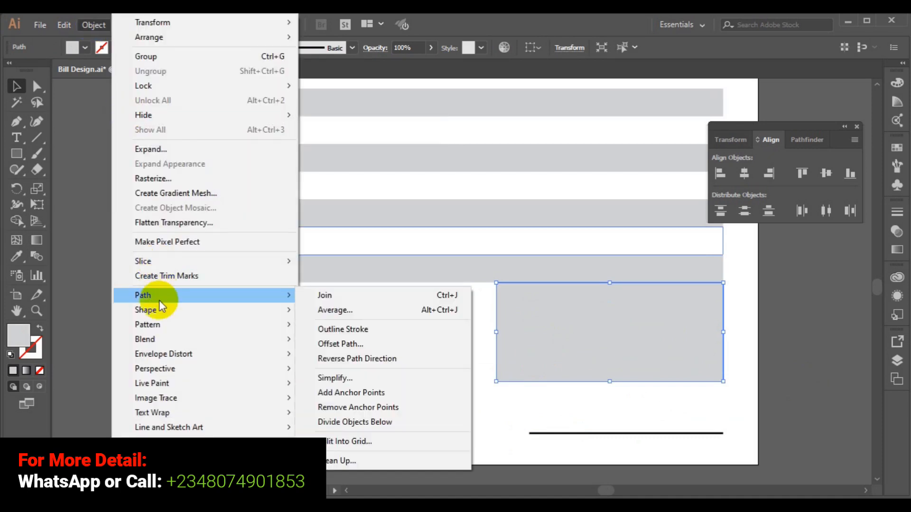
click(351, 442)
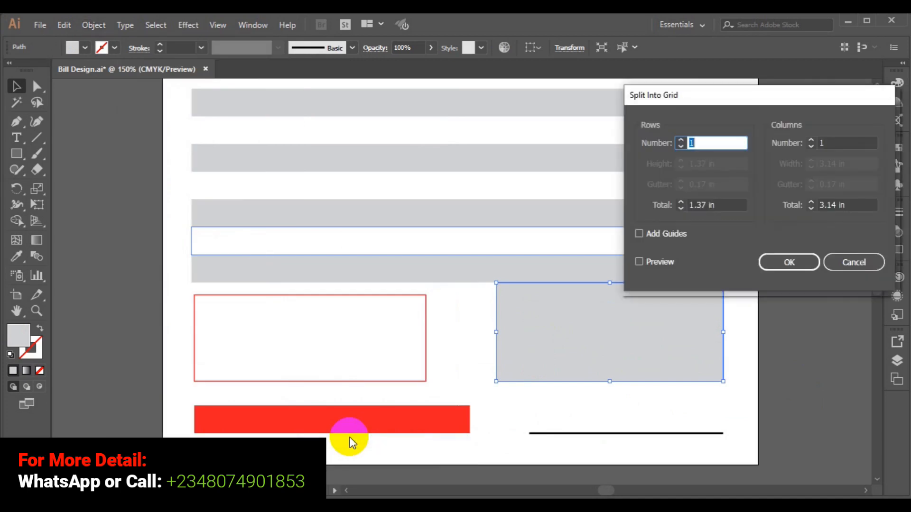
click(639, 262)
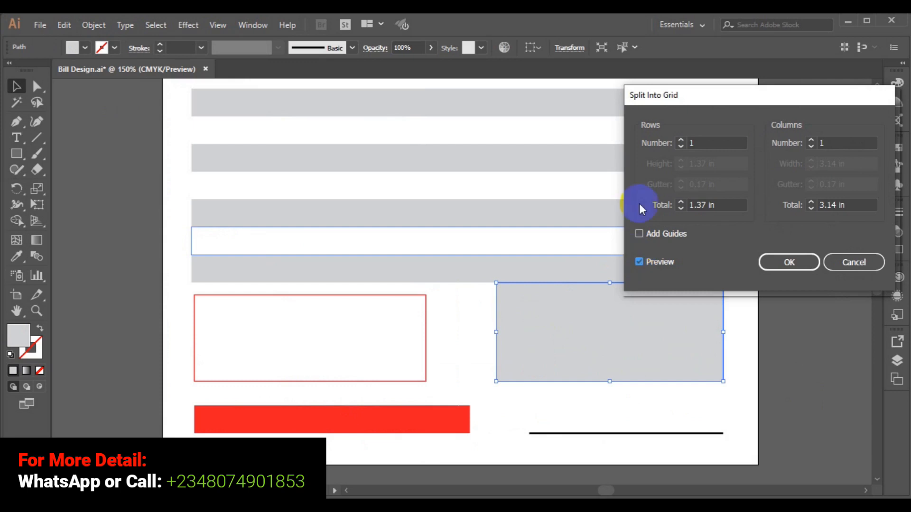
click(681, 141)
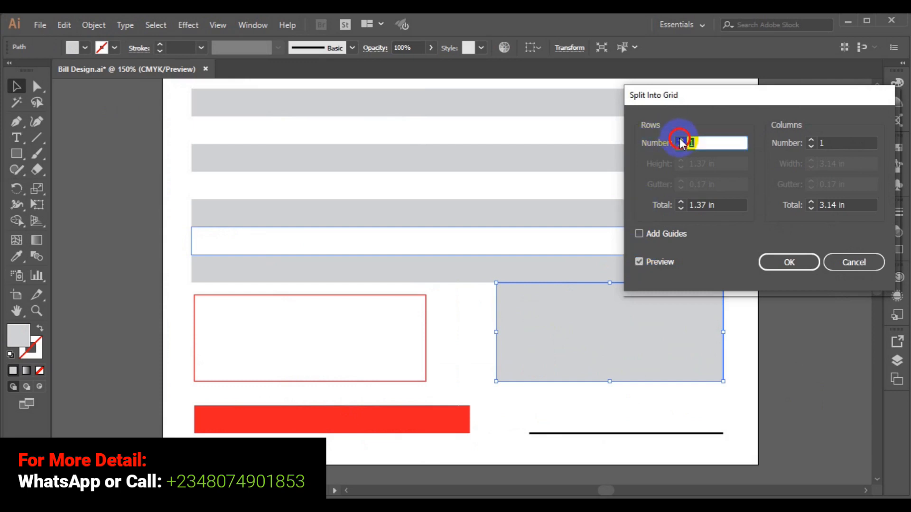
click(681, 140)
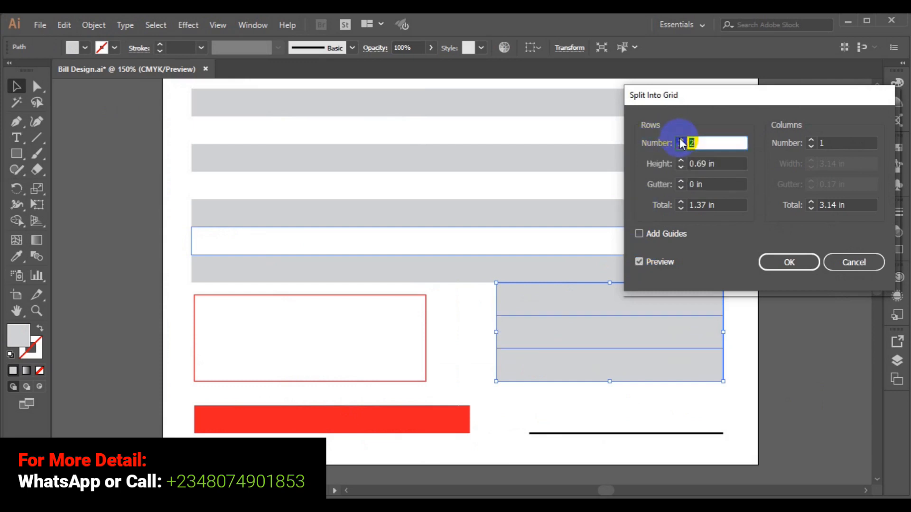
click(681, 140)
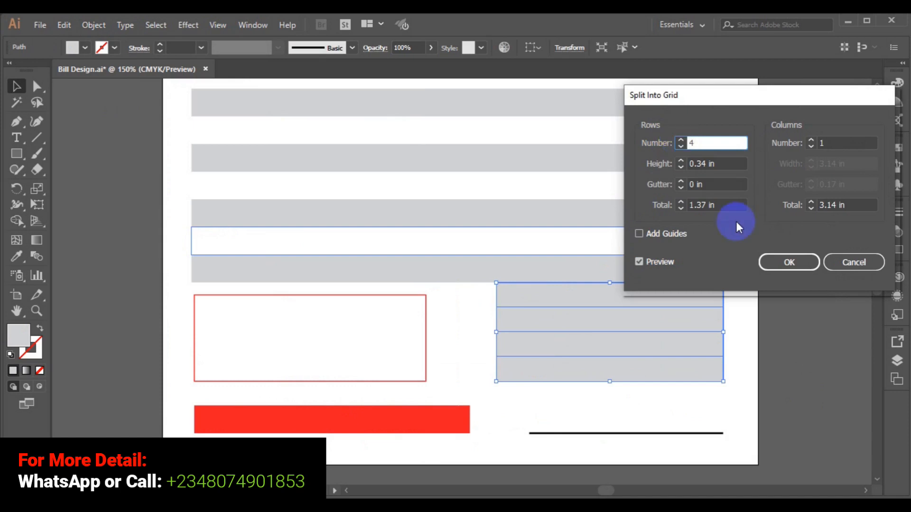
click(783, 261)
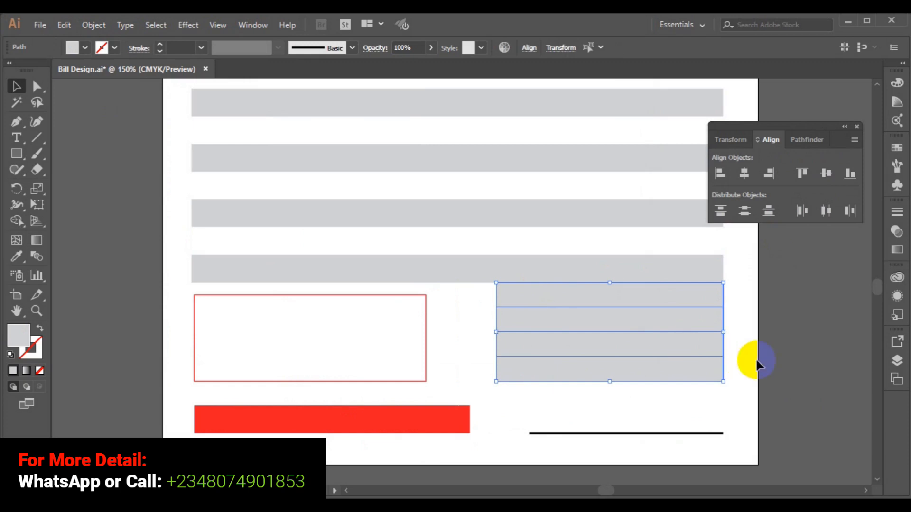
- Fill the lowest of the four split rows with the bright red swatch
click(727, 364)
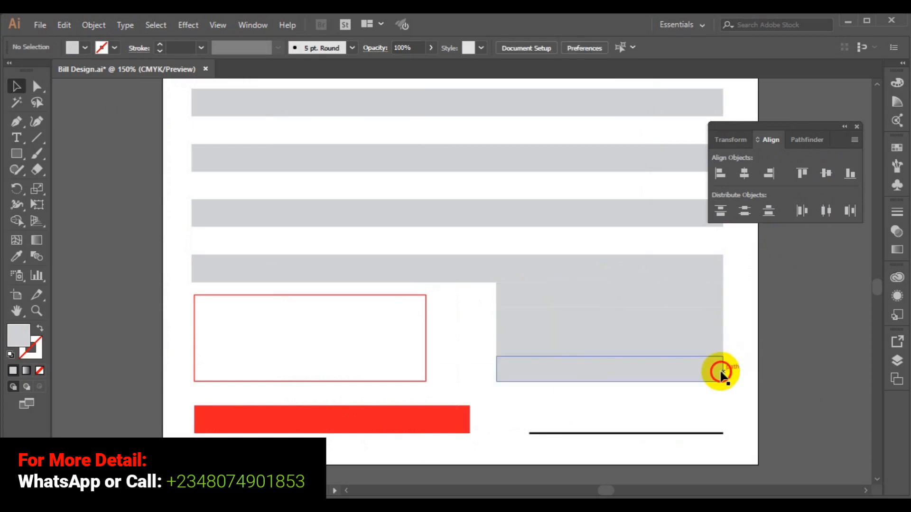
click(721, 371)
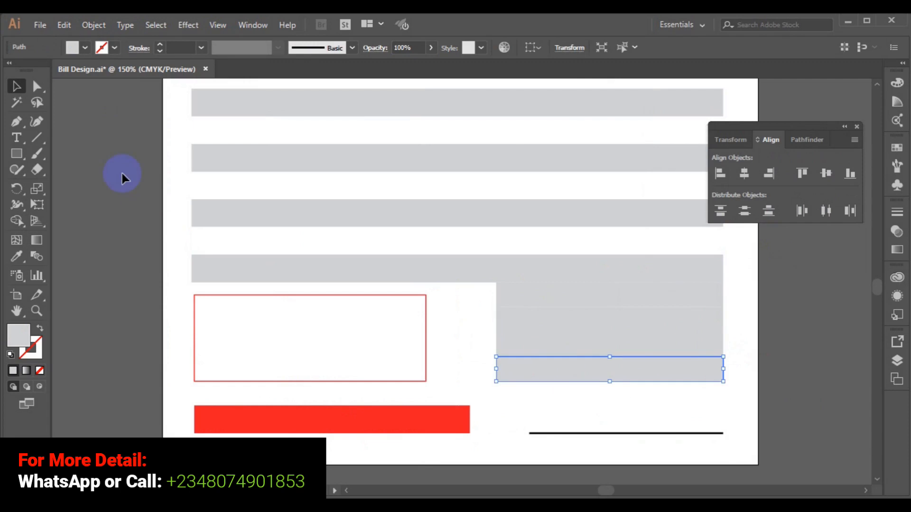
click(85, 47)
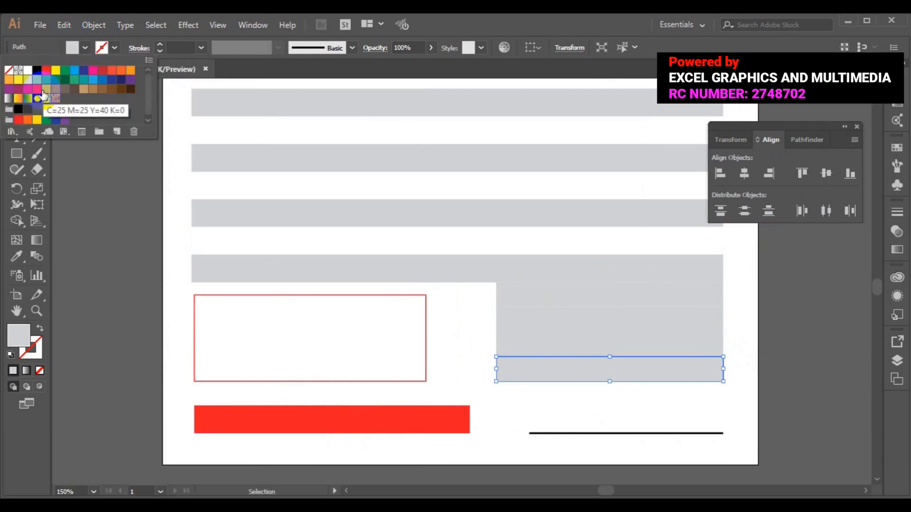
click(20, 120)
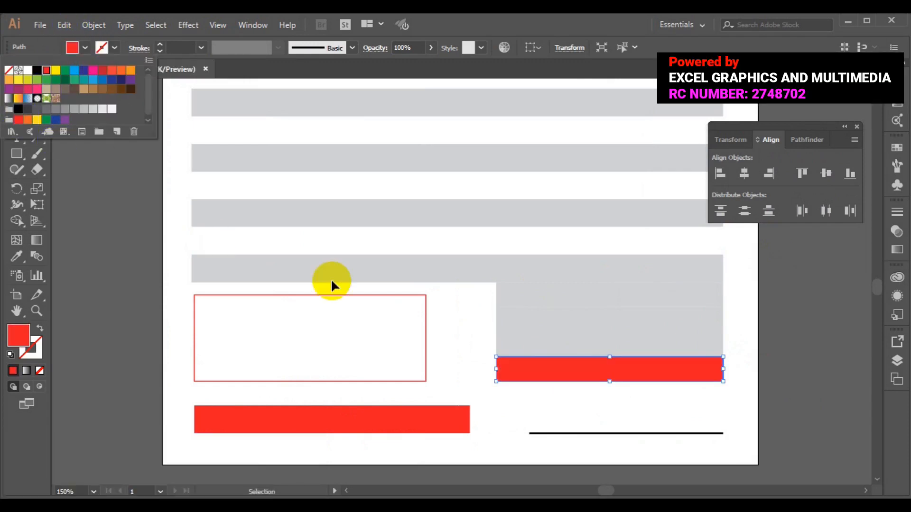
- Remove the fill from the upper three rows of the totals block, setting it to None
click(506, 341)
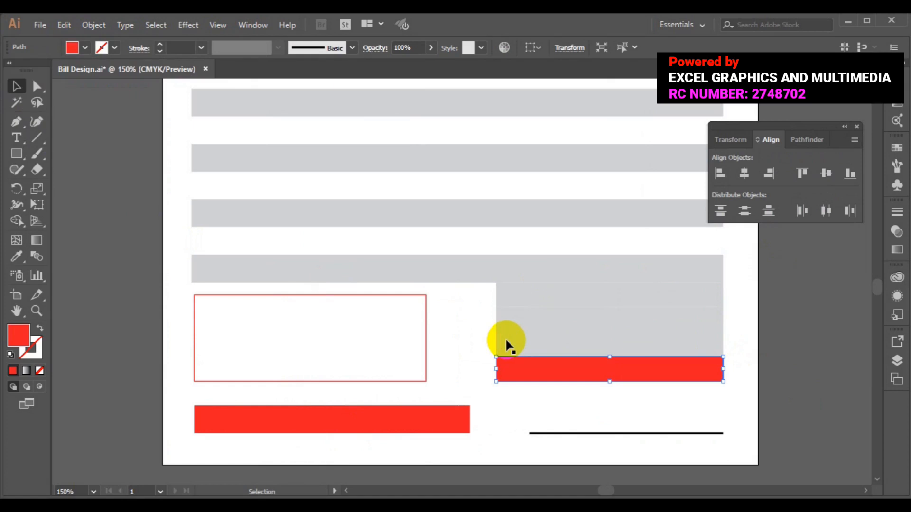
click(505, 337)
shift+click(515, 319)
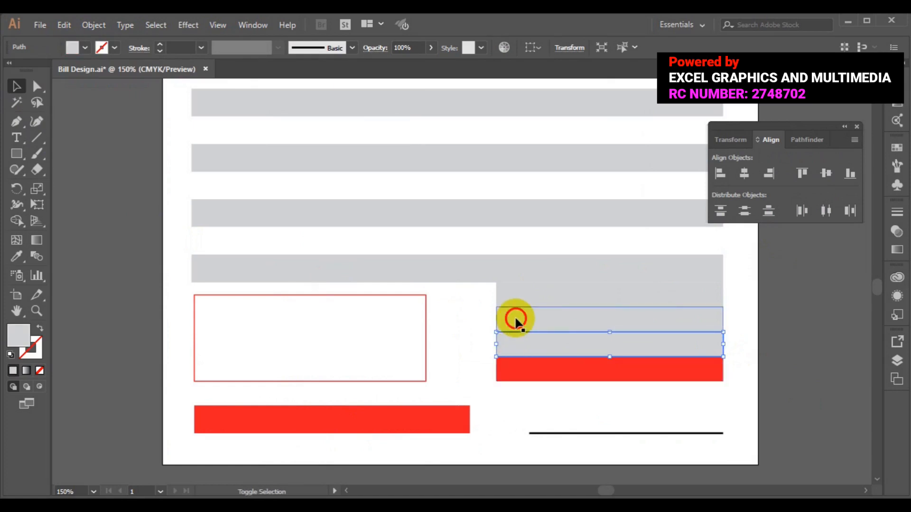
shift+click(511, 289)
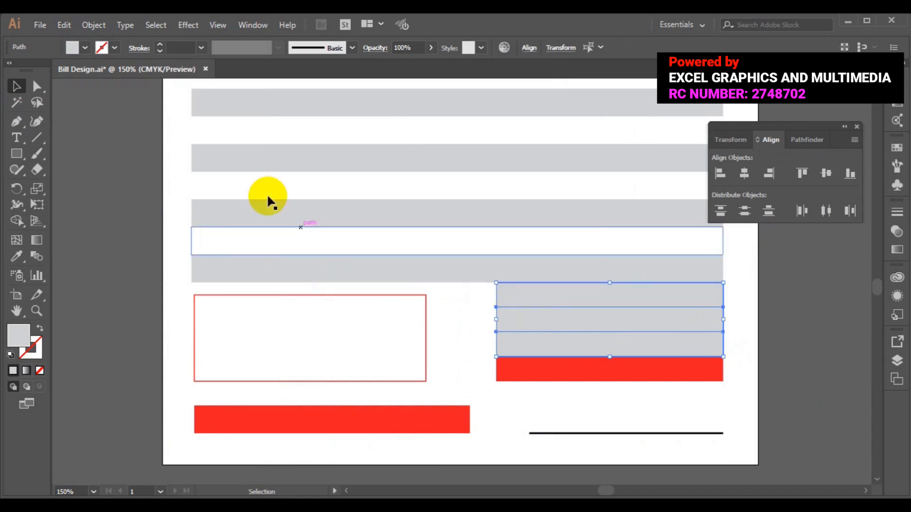
click(84, 48)
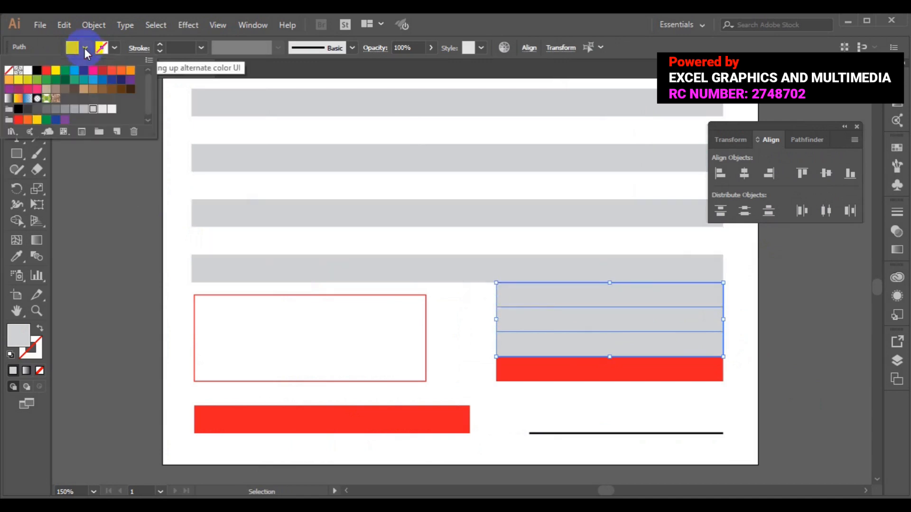
click(8, 71)
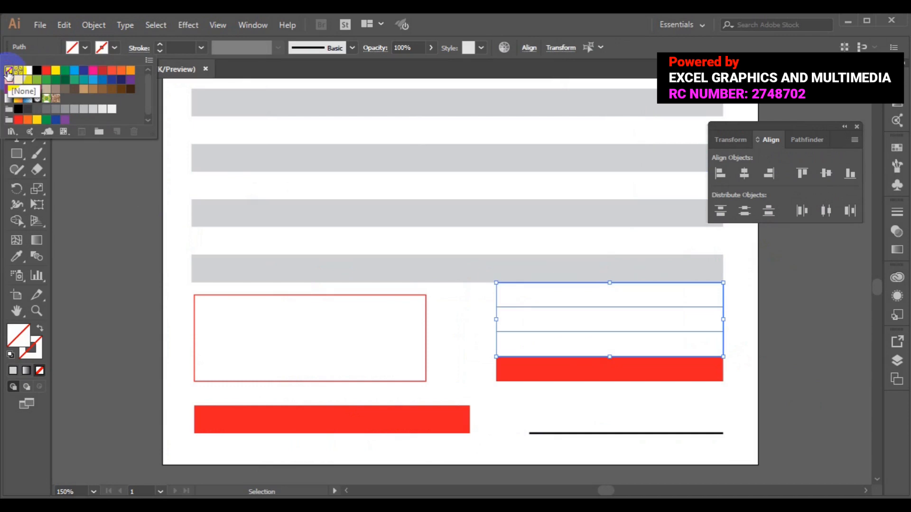
- Give the three unfilled totals rows a bright red stroke with a weight of 0.75 pt and deselect them
click(115, 48)
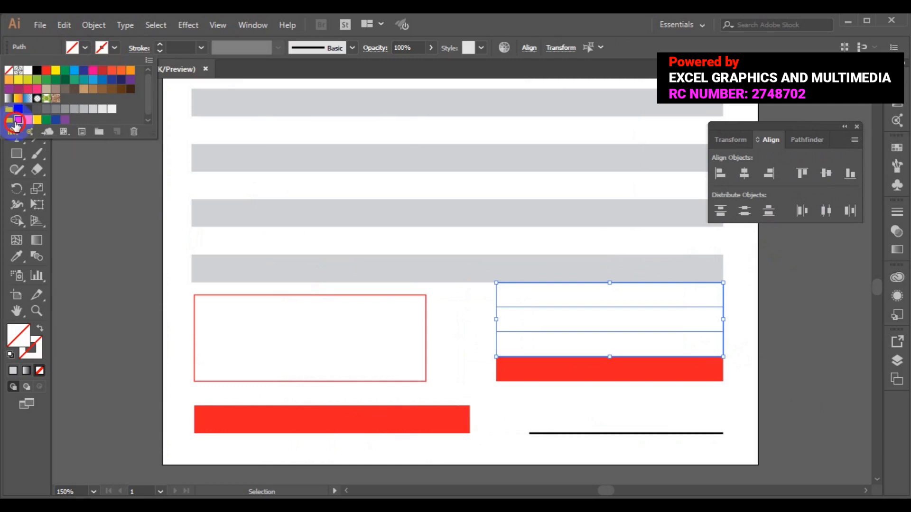
click(17, 121)
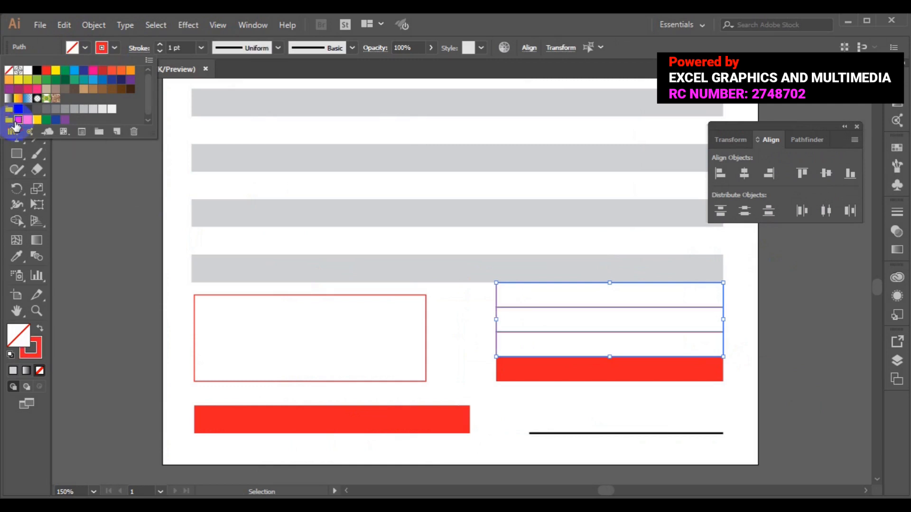
click(160, 51)
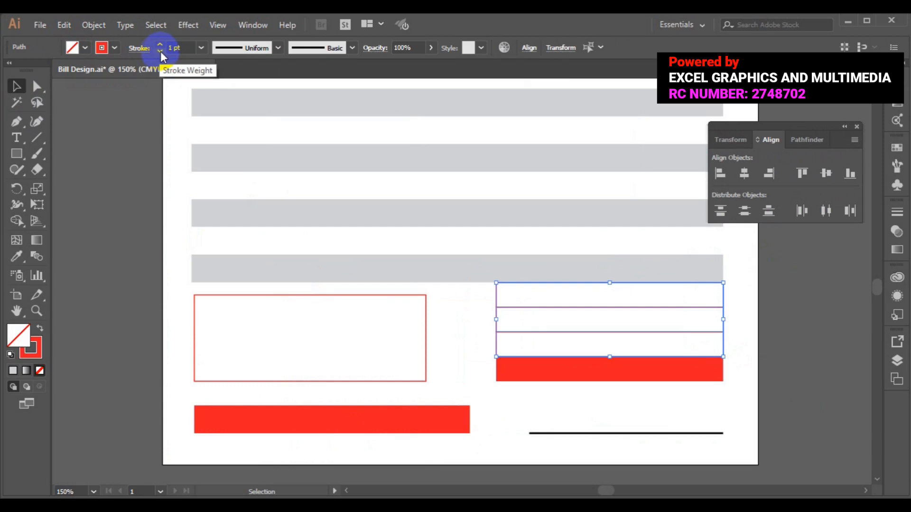
click(160, 50)
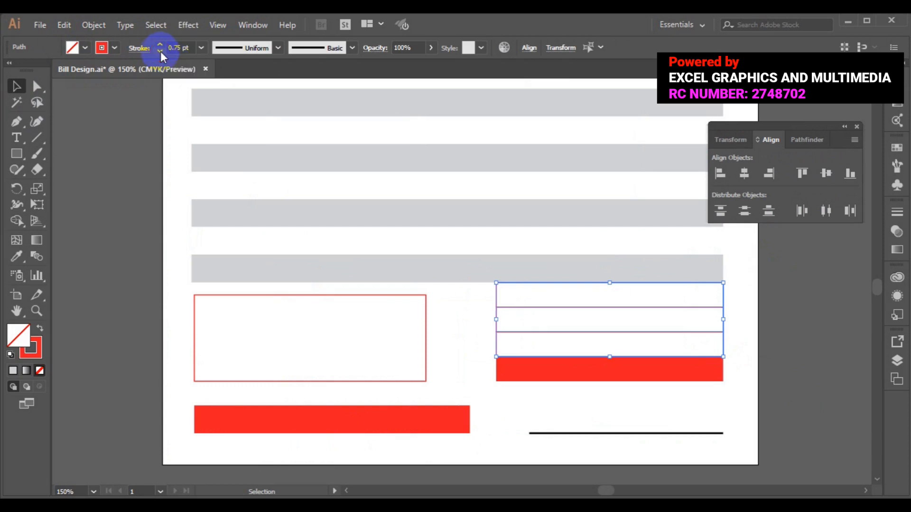
click(117, 169)
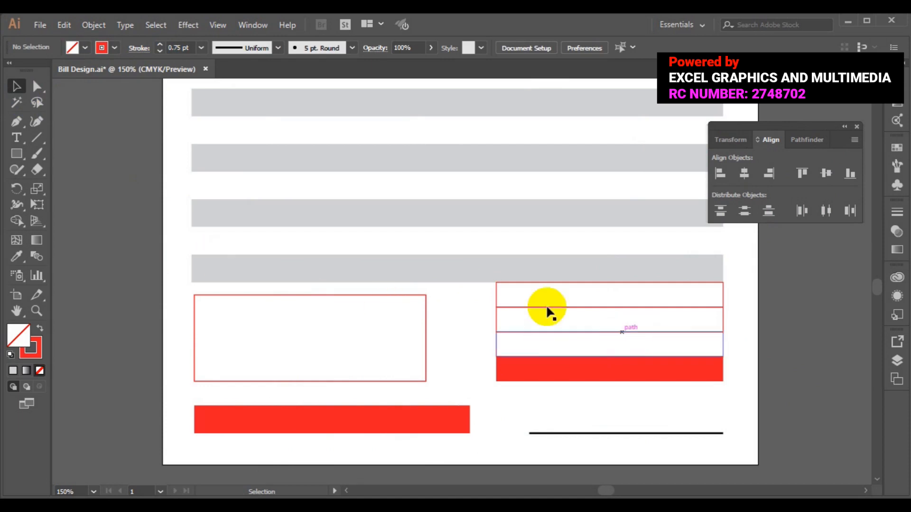
click(497, 302)
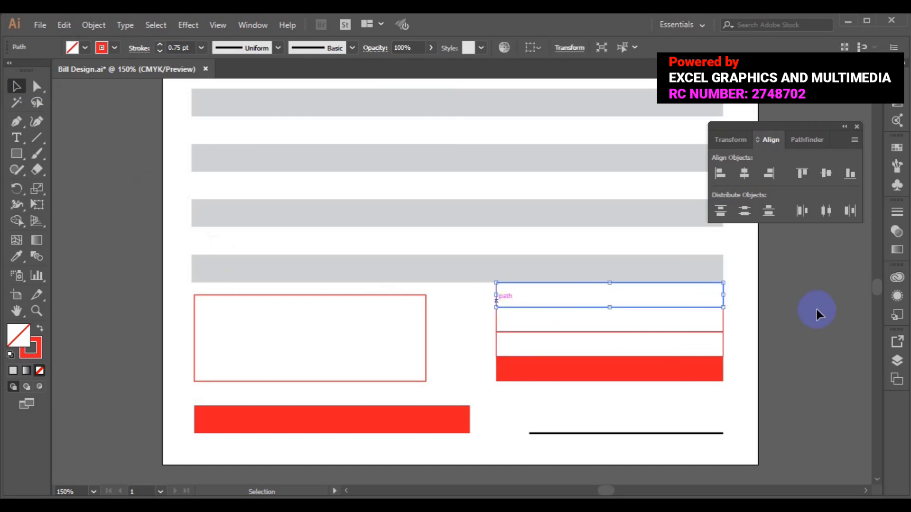
click(776, 258)
key(ctrl+0)
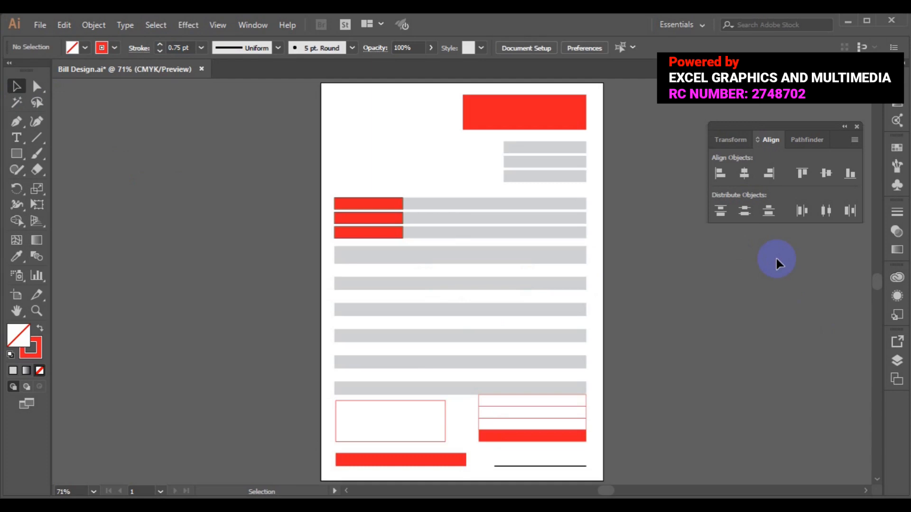
click(507, 412)
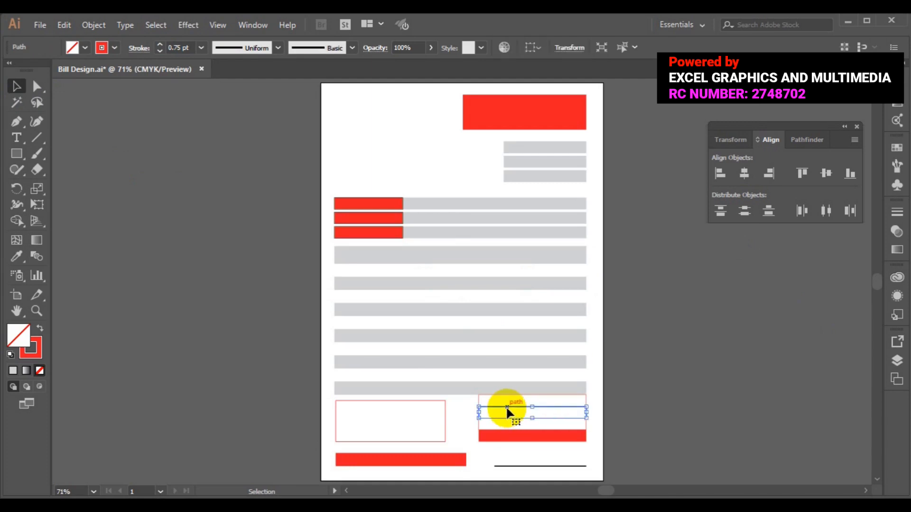
shift+click(532, 399)
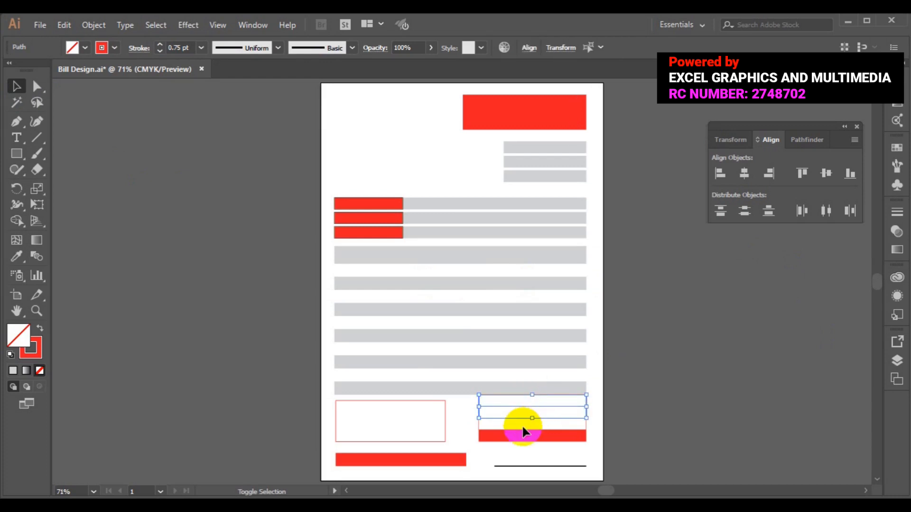
shift+click(479, 433)
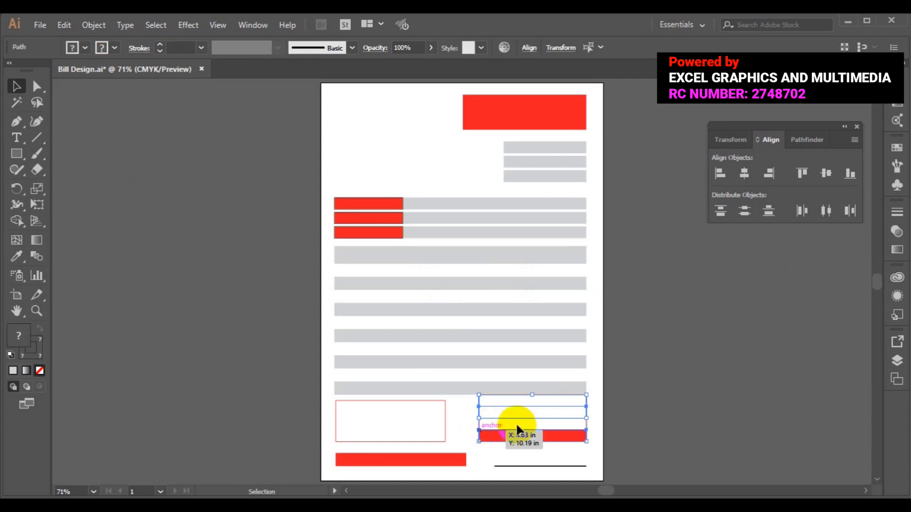
click(671, 405)
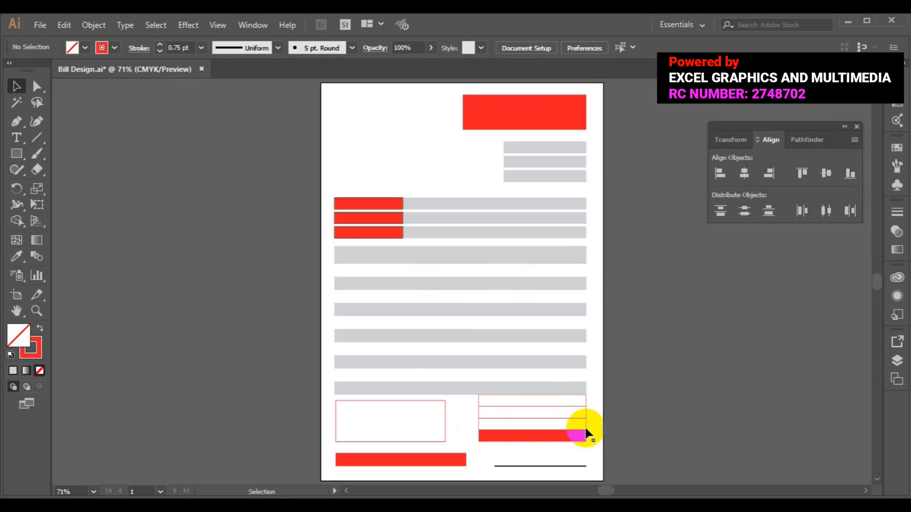
click(586, 432)
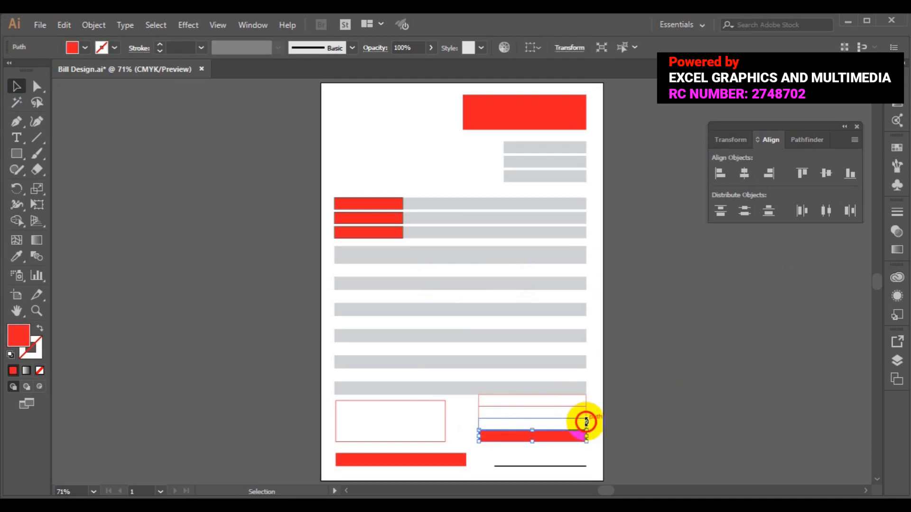
click(590, 421)
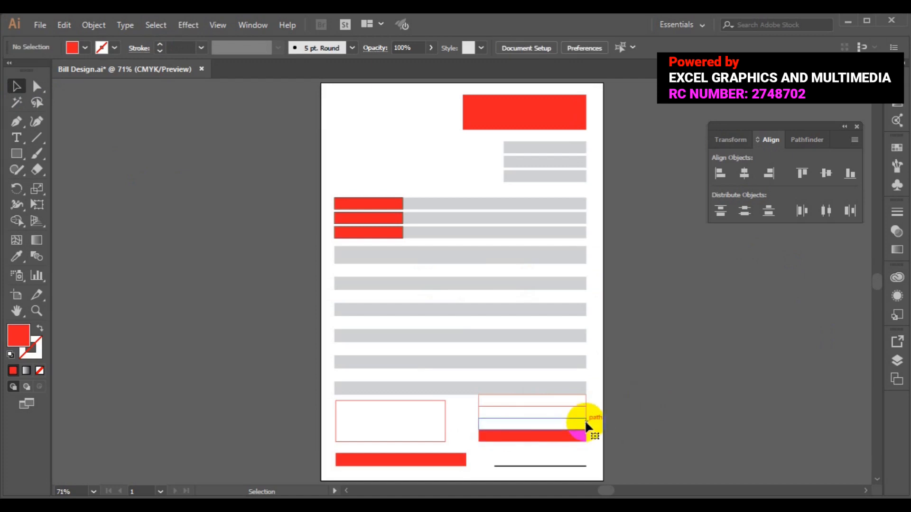
- Change the stroke of the upper three totals rows to a light grey swatch and deselect them
click(585, 425)
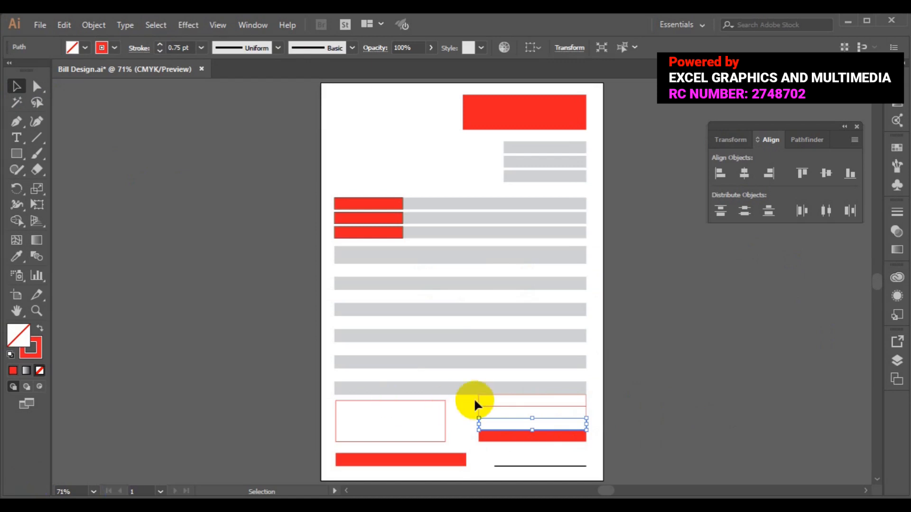
drag(477, 408, 481, 405)
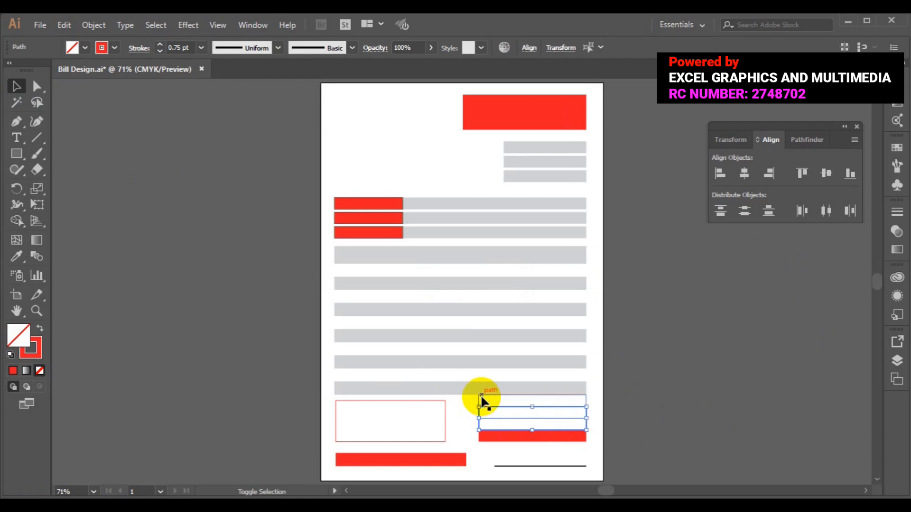
shift+click(480, 396)
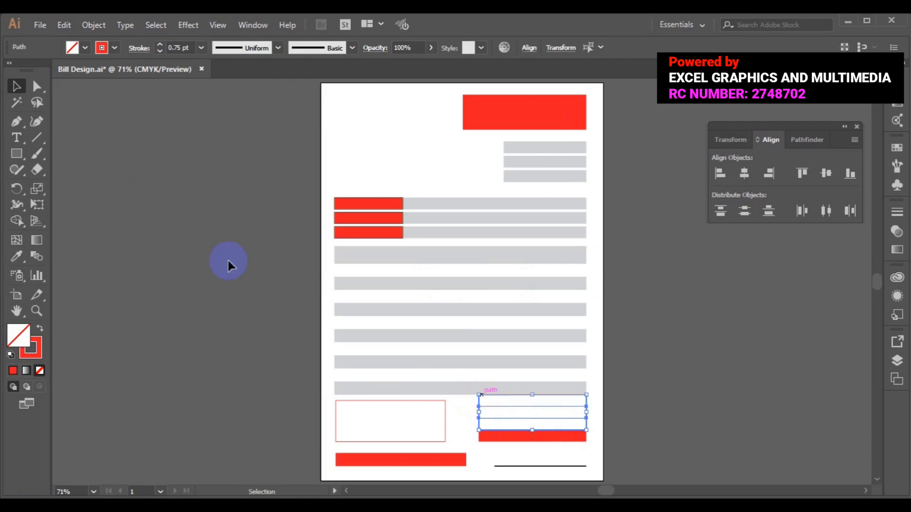
click(114, 48)
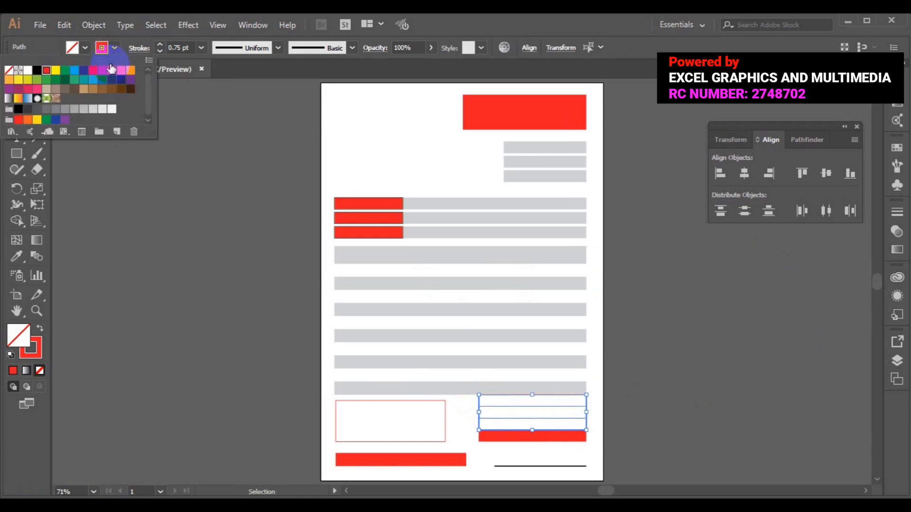
click(83, 109)
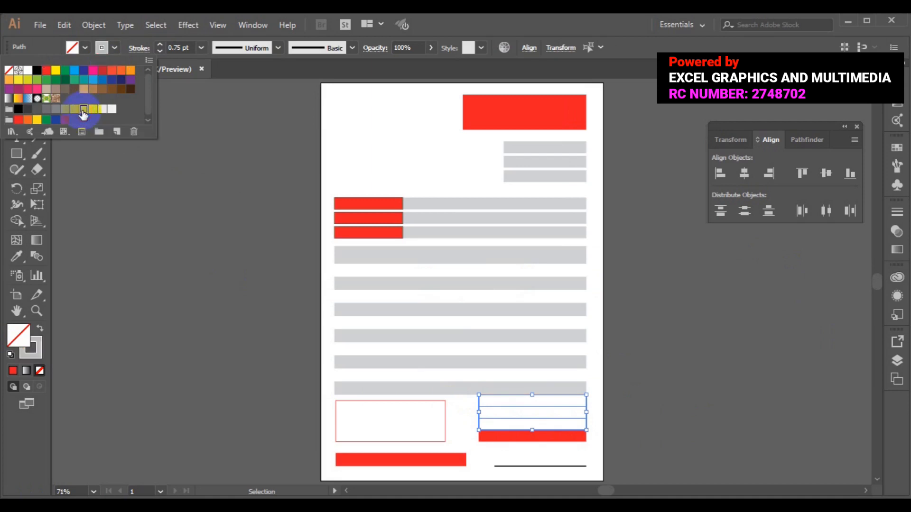
click(261, 283)
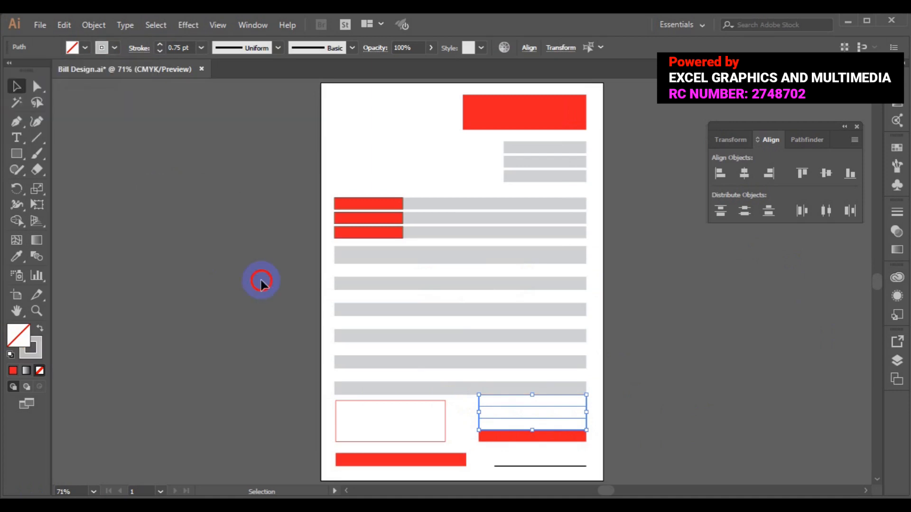
click(261, 283)
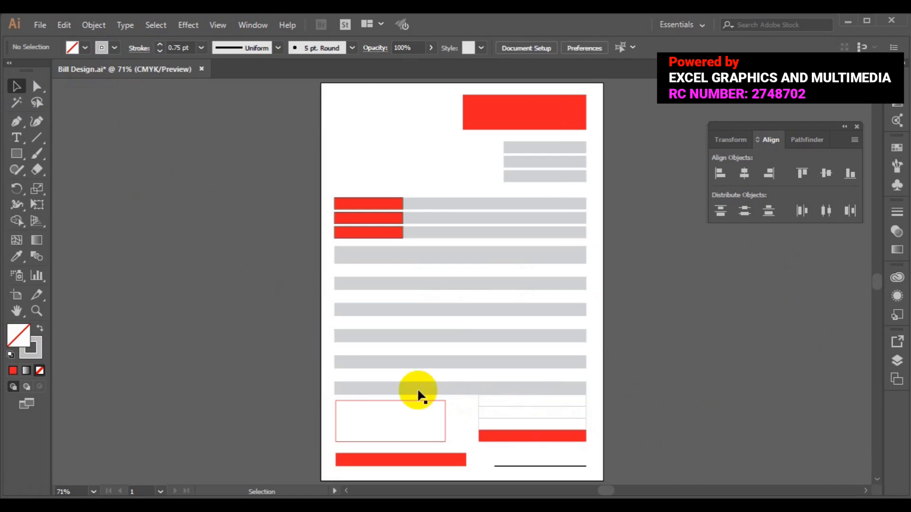
- Give the red bottom row of the totals block a red stroke with a weight of 0.75 pt and deselect it
click(530, 444)
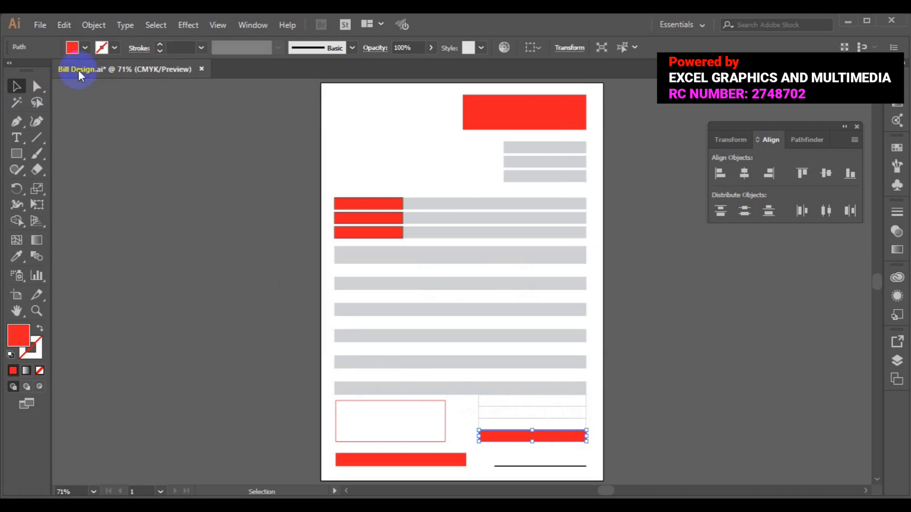
click(84, 49)
click(115, 48)
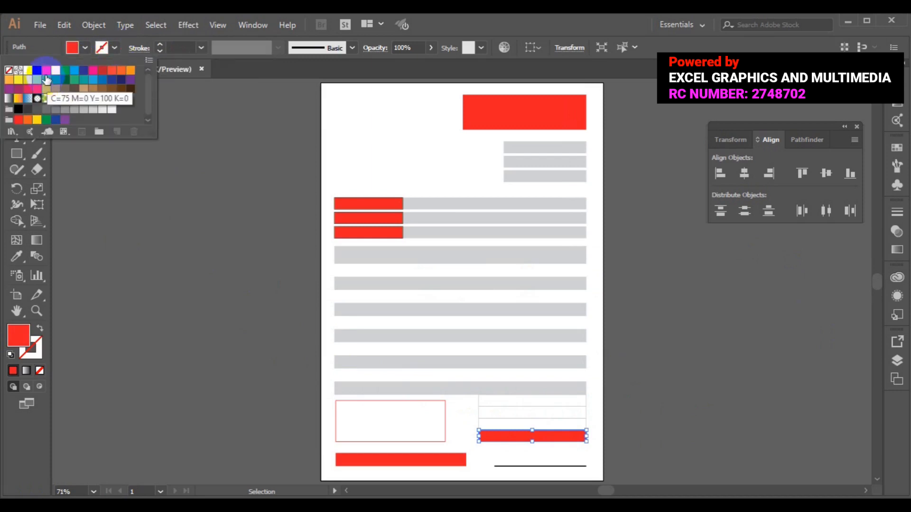
click(46, 71)
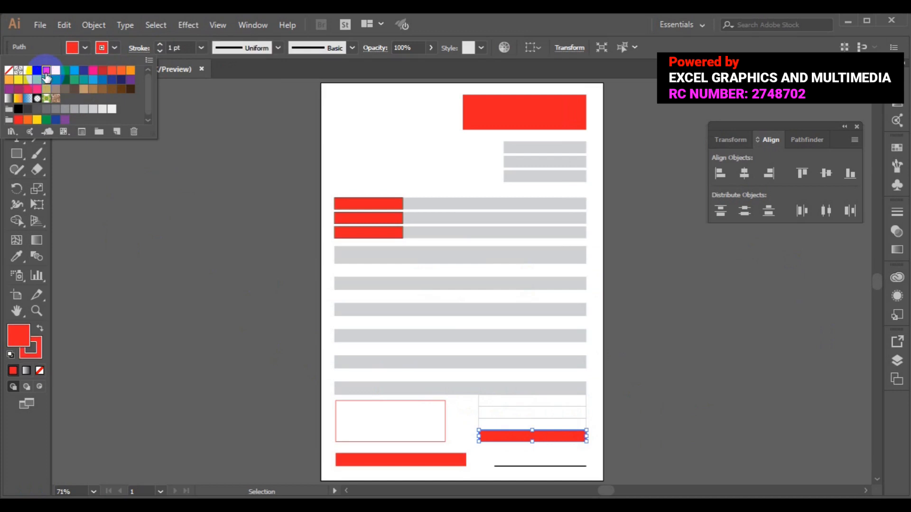
click(161, 53)
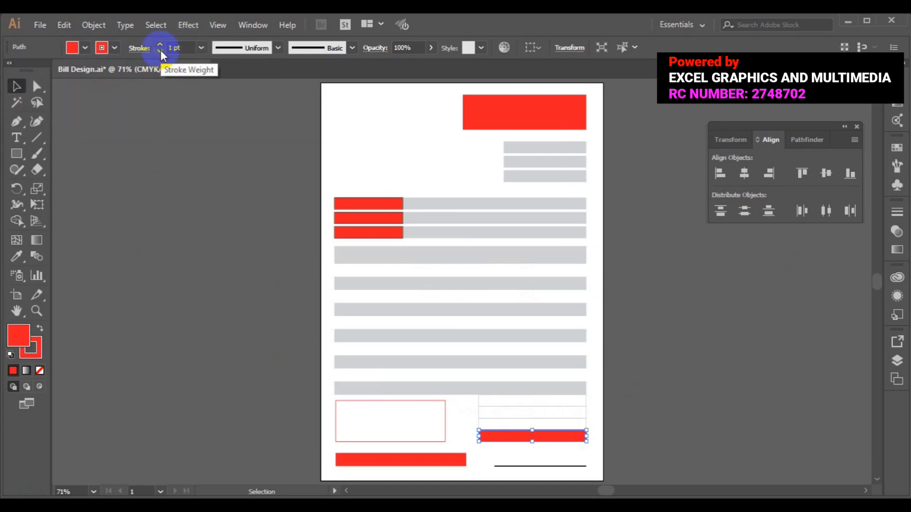
click(160, 51)
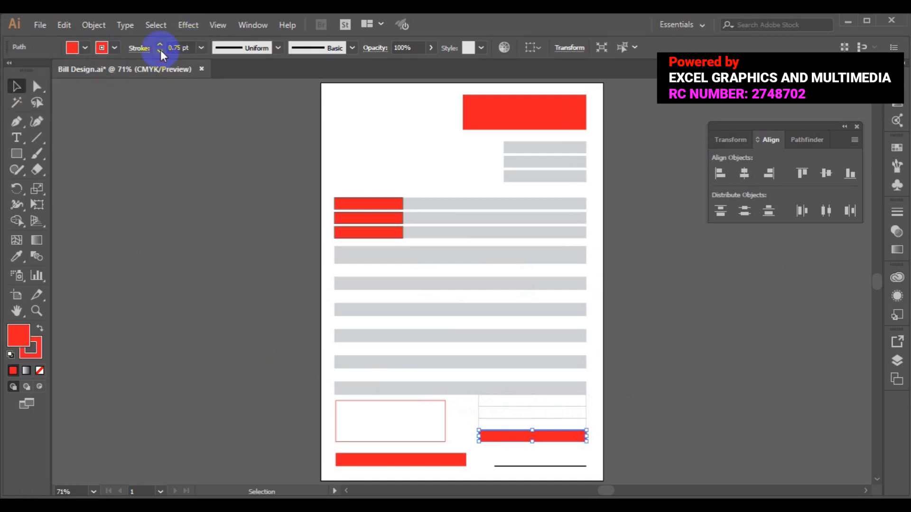
click(204, 217)
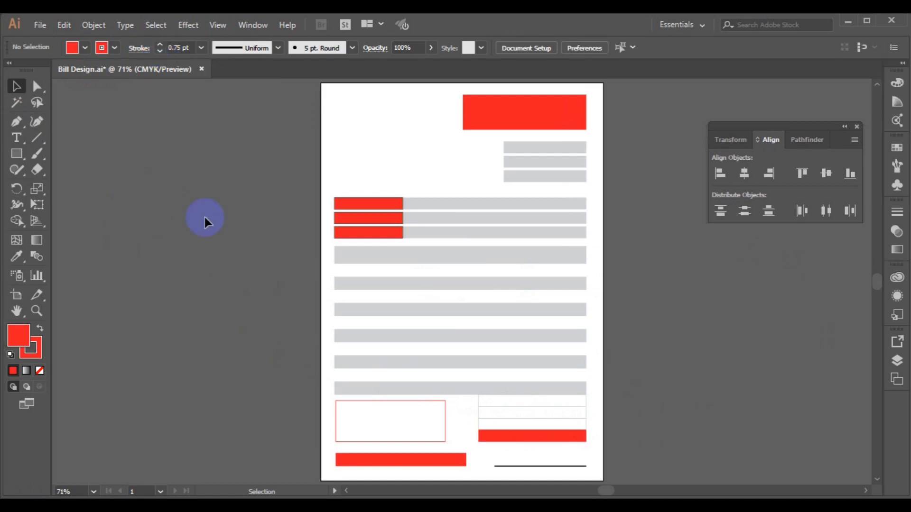
key(ctrl)
key(ctrl+1)
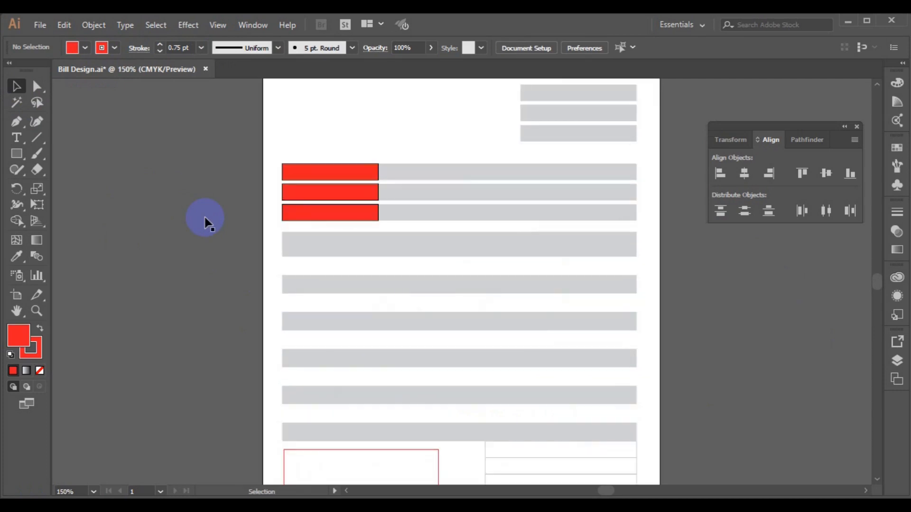
key(ctrl+plus)
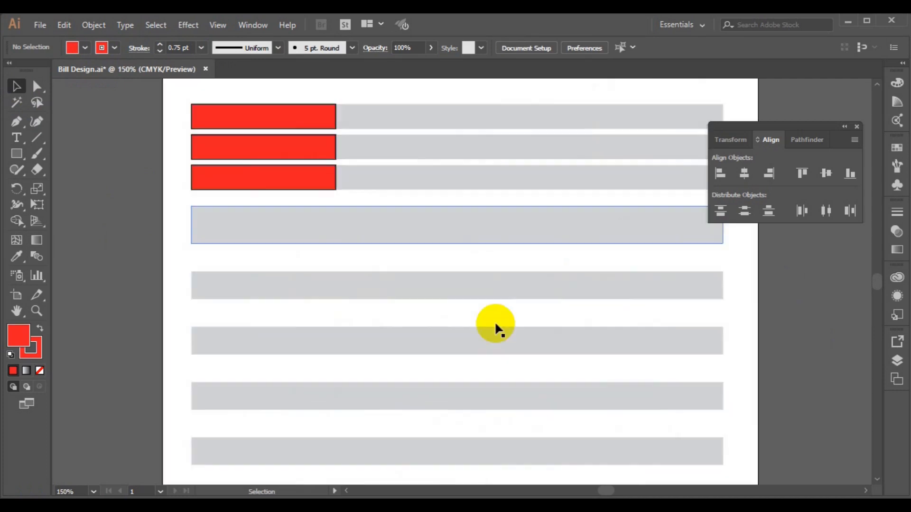
click(876, 306)
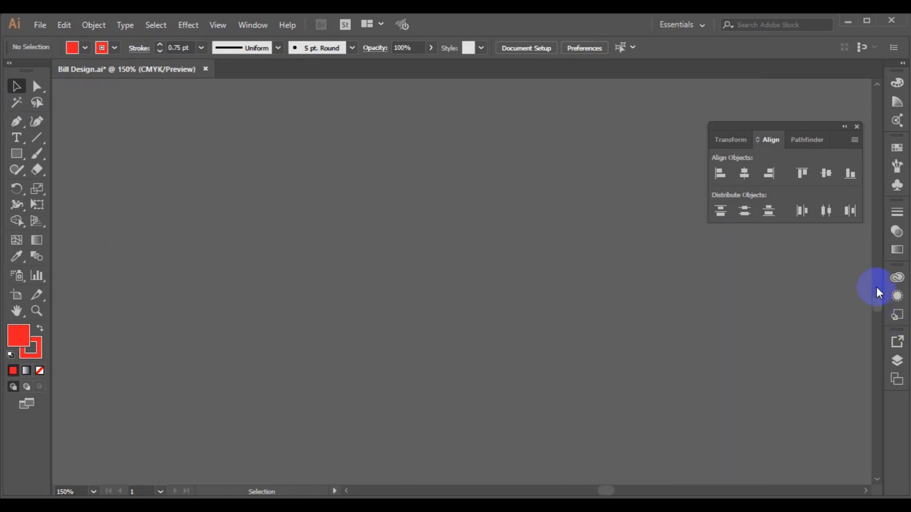
key(ctrl+0)
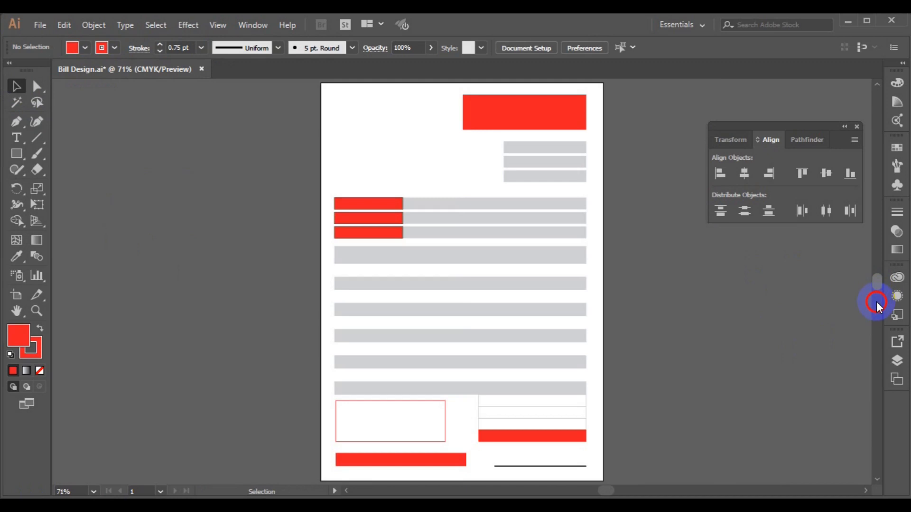
click(877, 306)
click(876, 299)
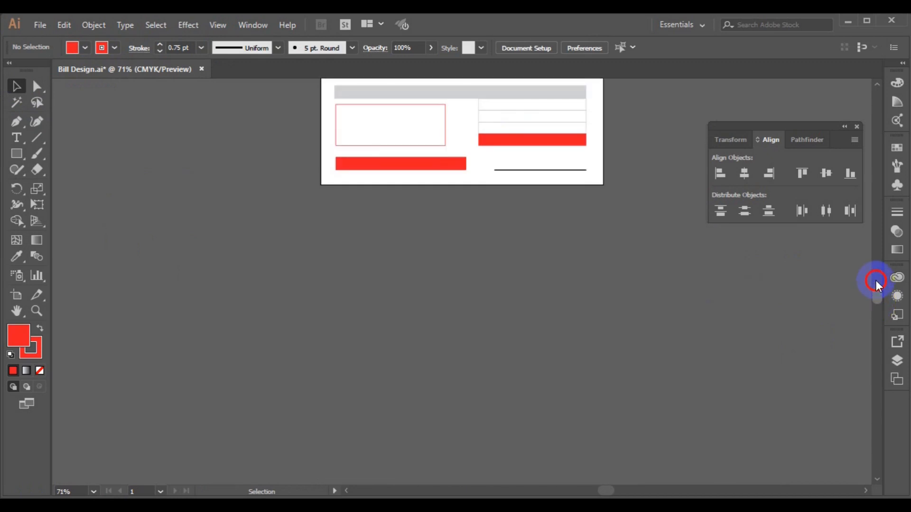
click(875, 278)
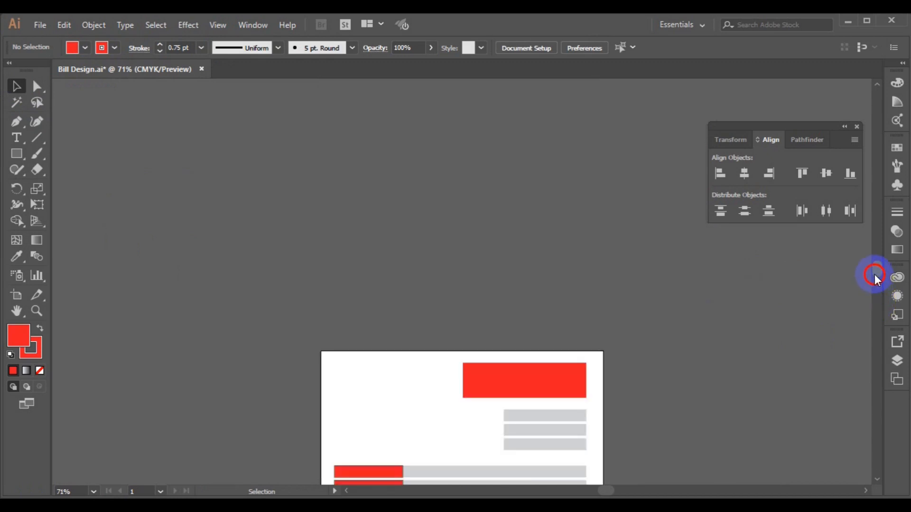
click(874, 299)
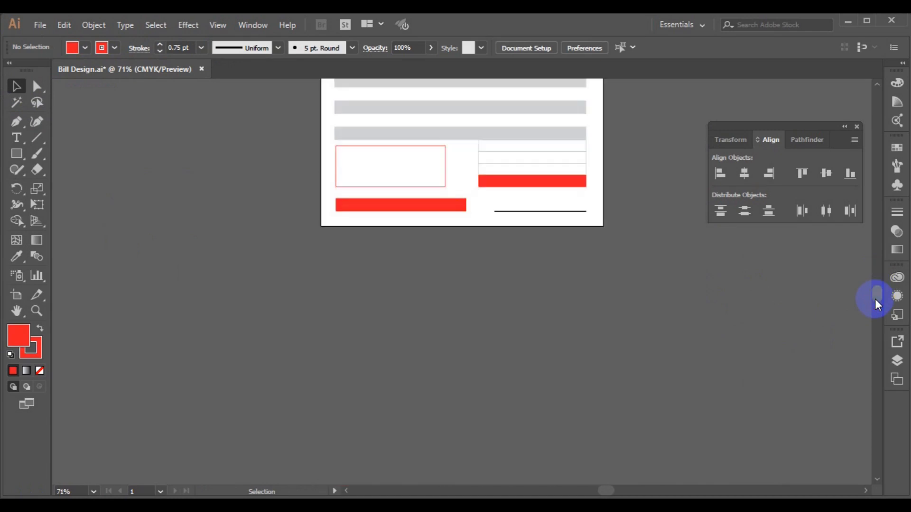
scroll(874, 298, up, 5)
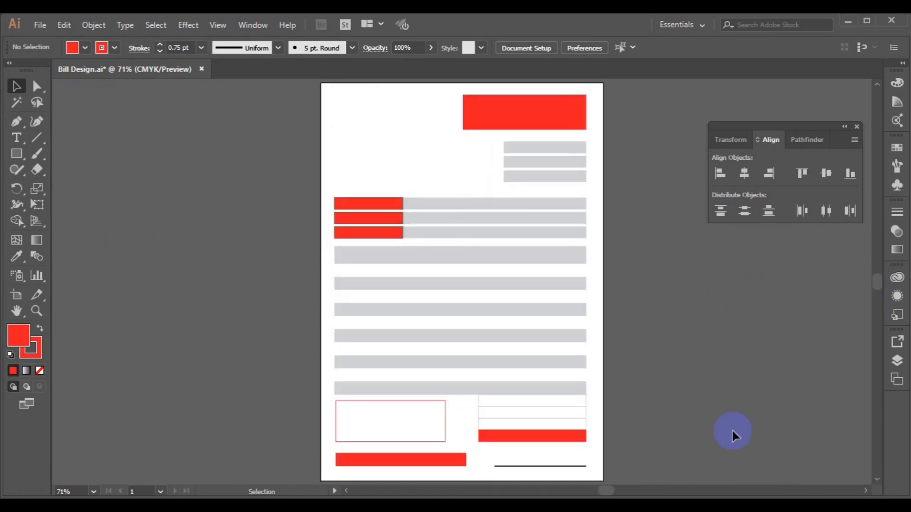
- Set the stroke weight of the three grey-outlined rows in the totals block to 1 pt
key(ctrl+1)
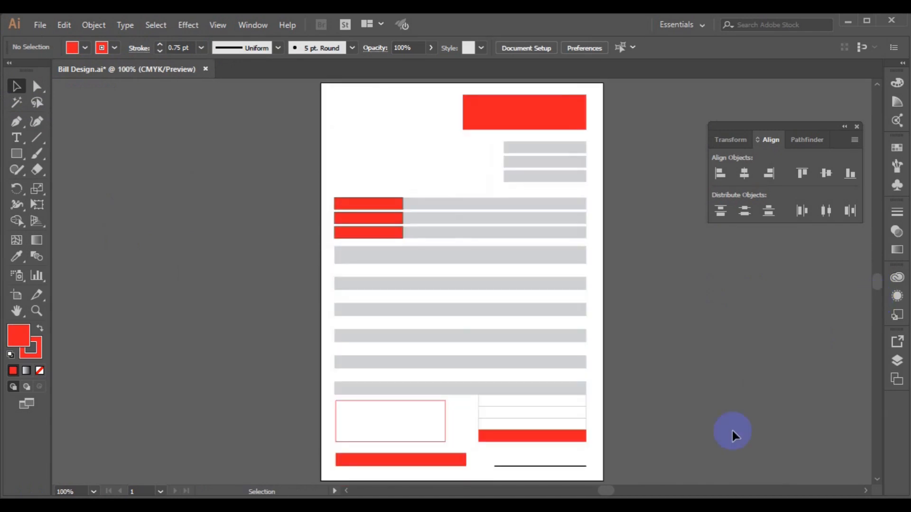
key(ctrl+plus)
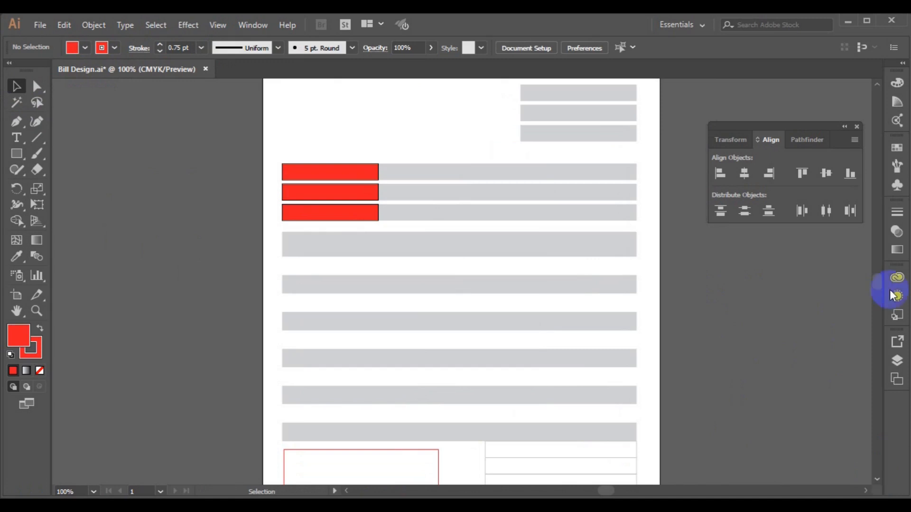
scroll(879, 284, down, 5)
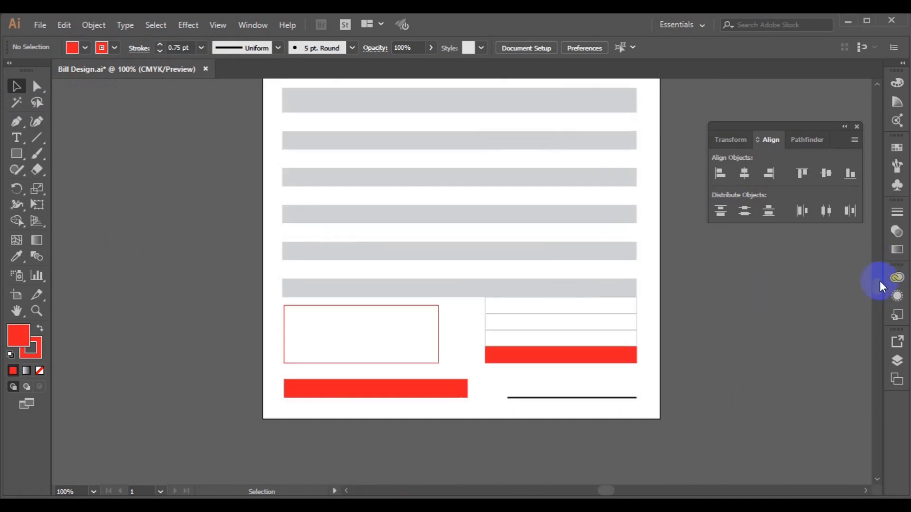
click(486, 313)
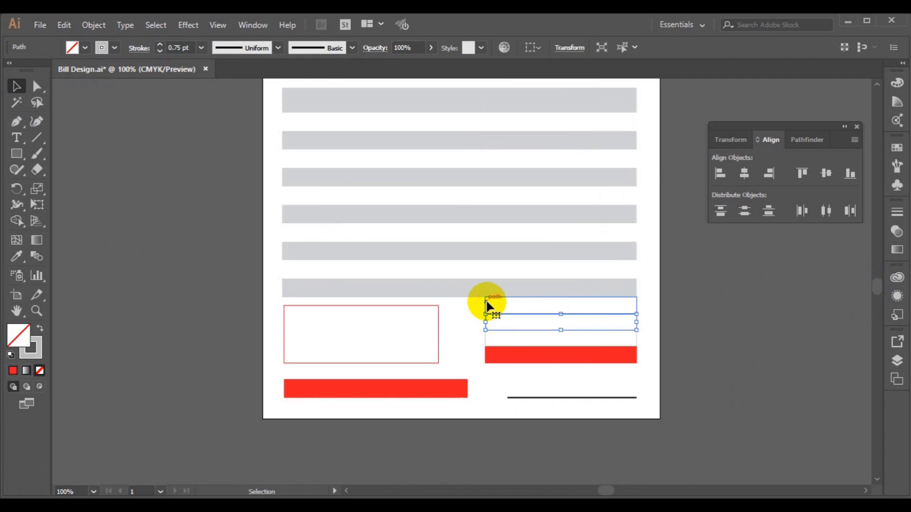
click(487, 300)
shift+click(486, 328)
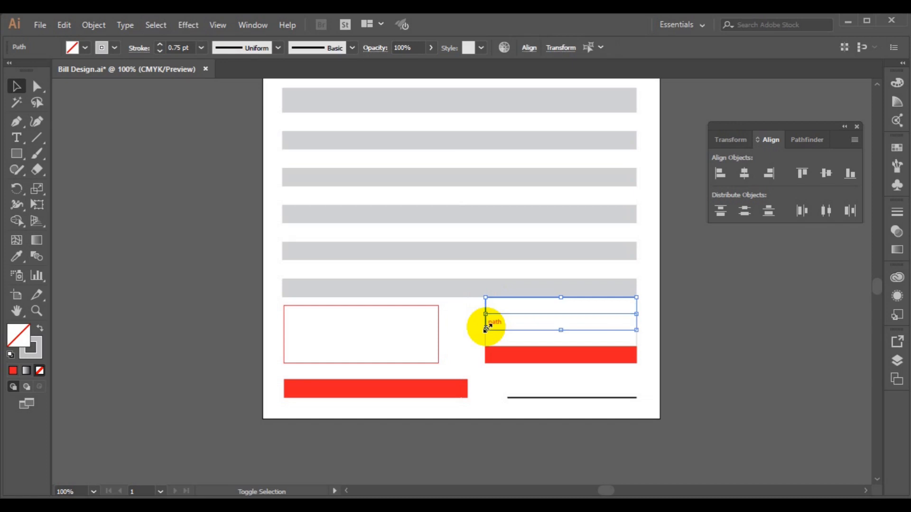
shift+click(489, 341)
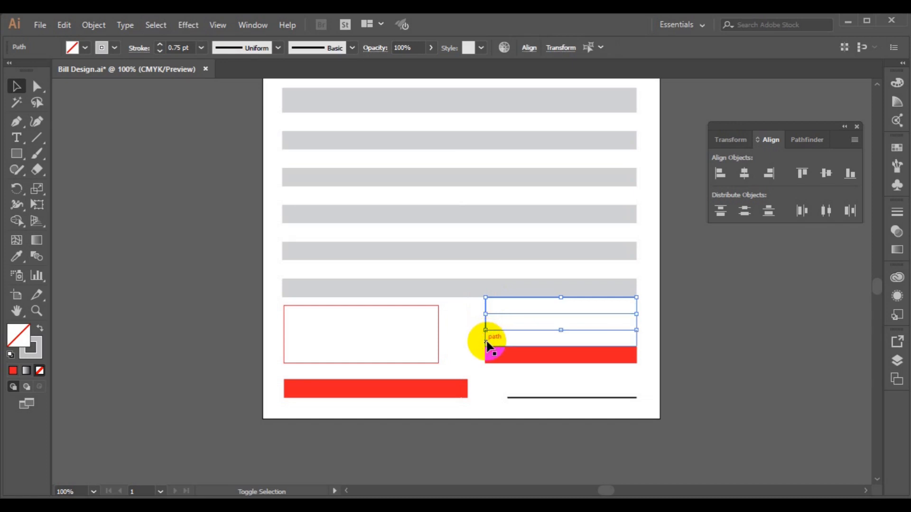
shift+click(487, 343)
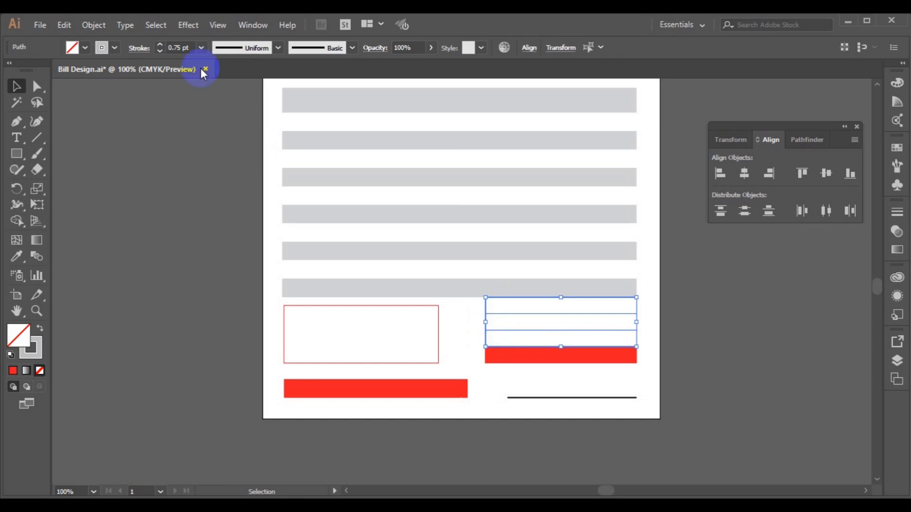
click(159, 44)
- Set the stroke weight of the red bottom row of the totals block to 1 pt and deselect it
click(528, 357)
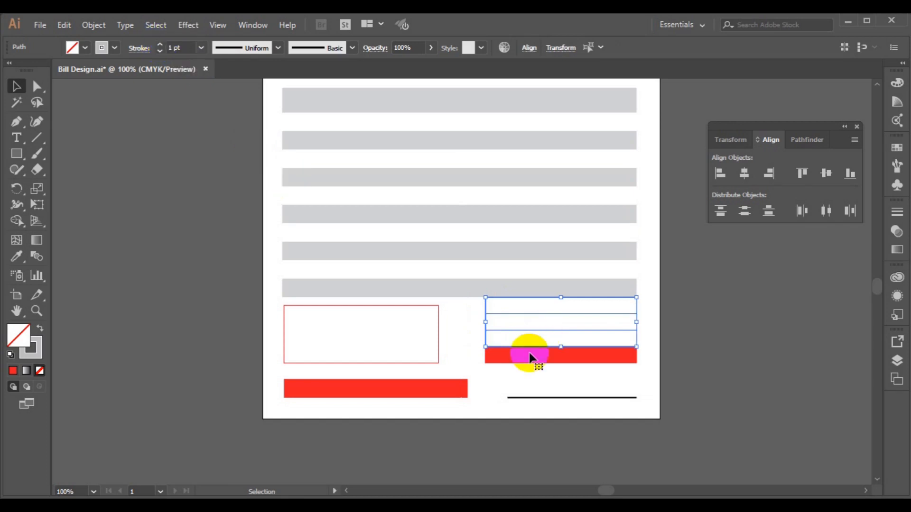
click(526, 361)
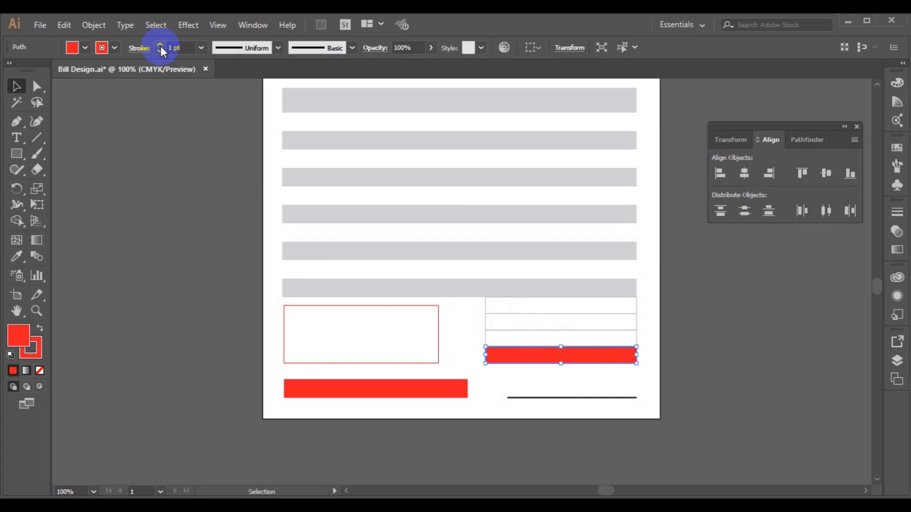
click(132, 169)
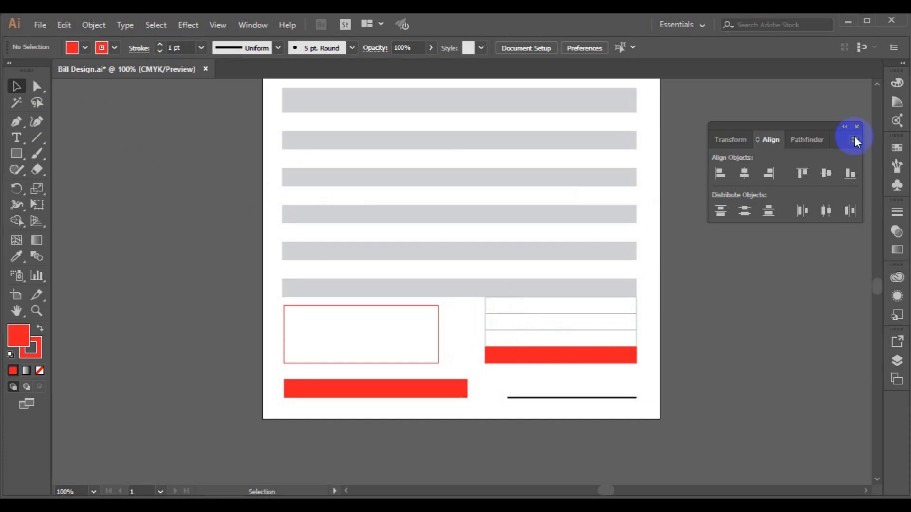
- Prepare the Pen tool for drawing column dividers with the fill set to None and a light grey stroke
click(878, 84)
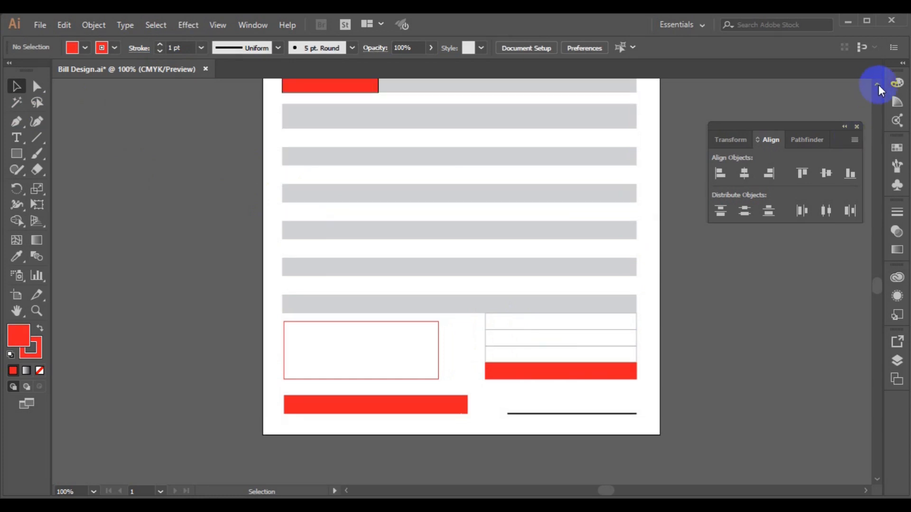
click(878, 84)
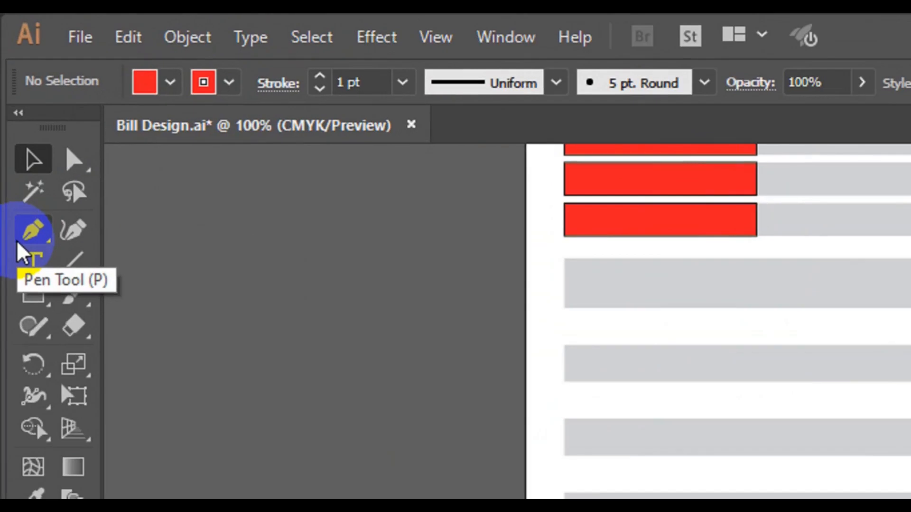
click(11, 129)
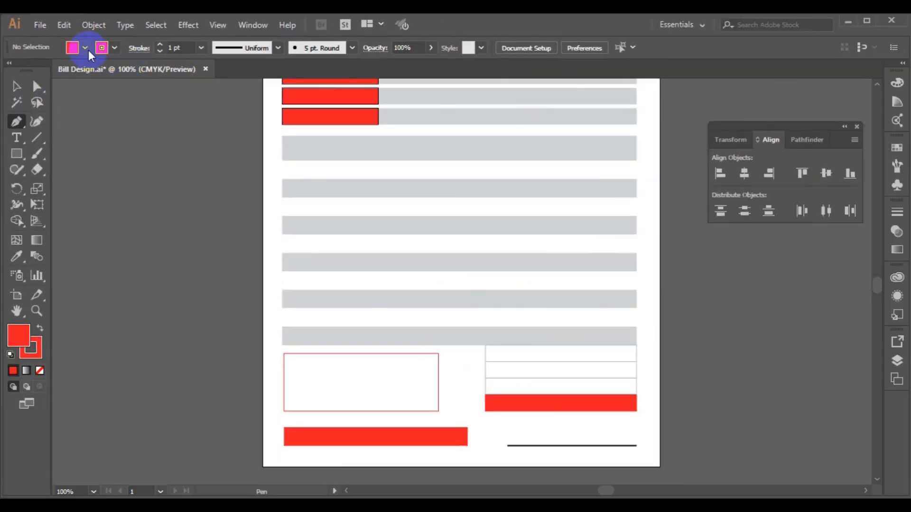
click(85, 49)
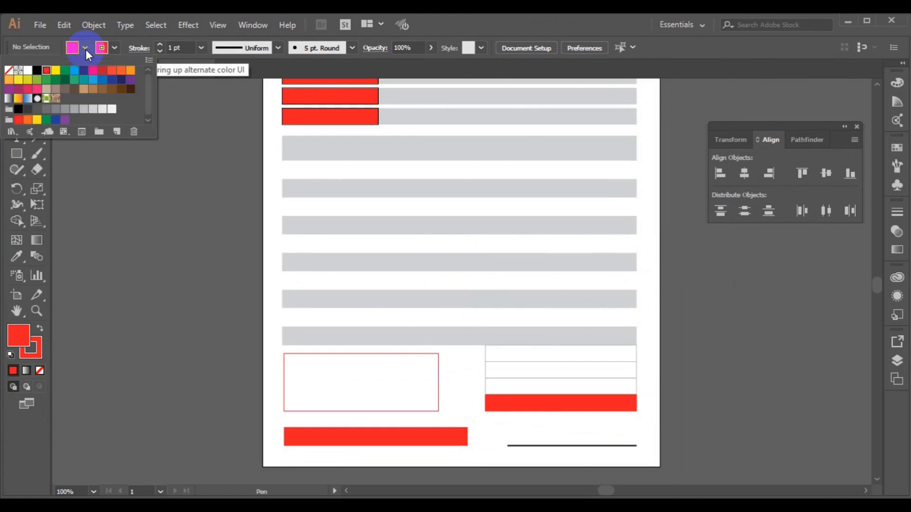
click(11, 70)
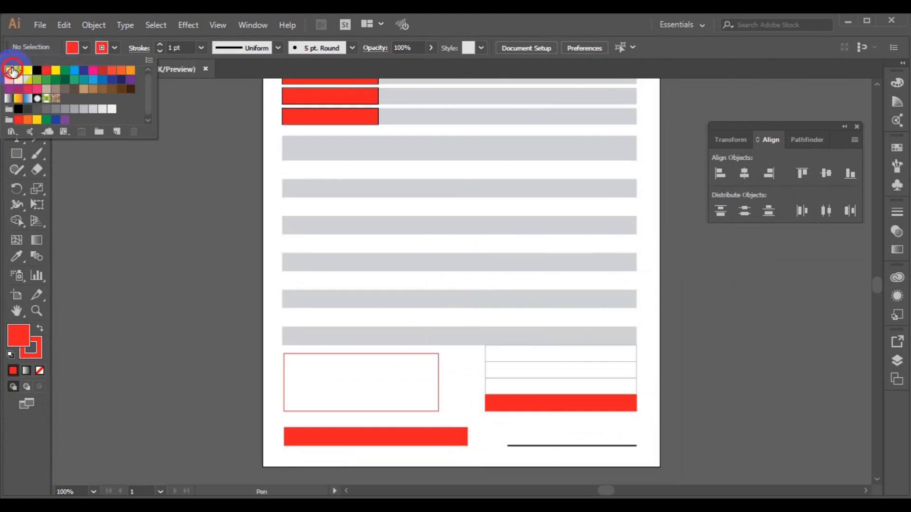
click(115, 48)
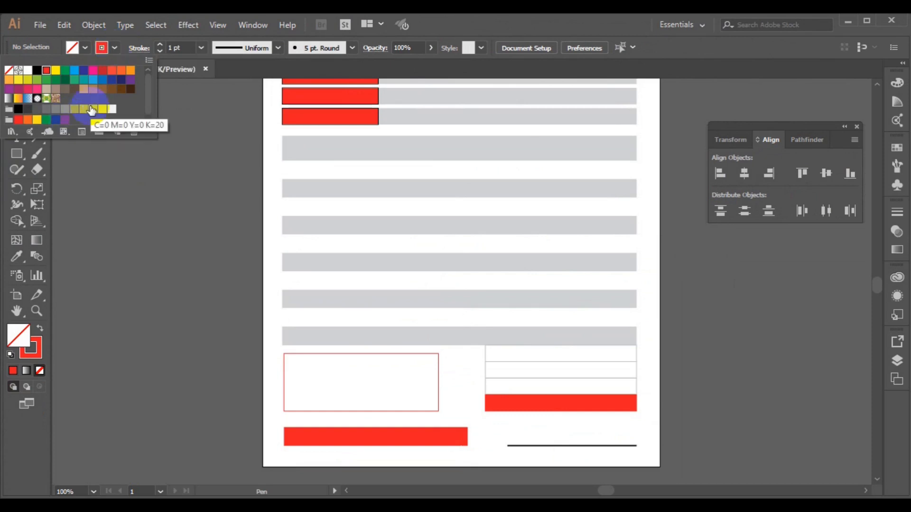
click(85, 110)
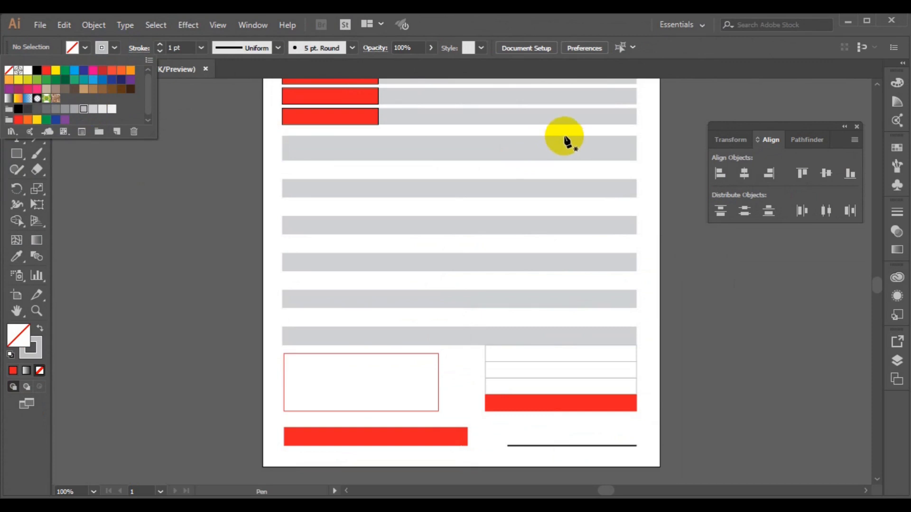
click(565, 137)
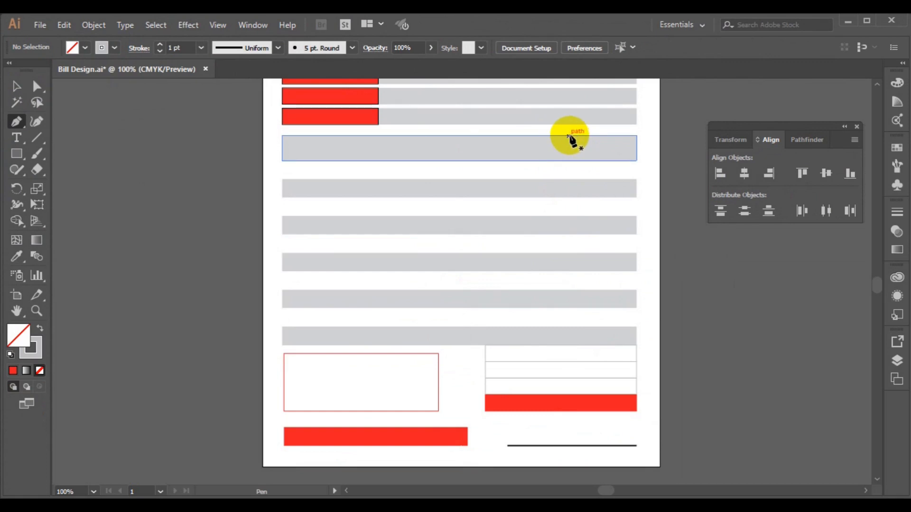
- Draw a straight vertical divider at X about 6.44 in from the top of the item table to the bottom of the red totals row
click(571, 137)
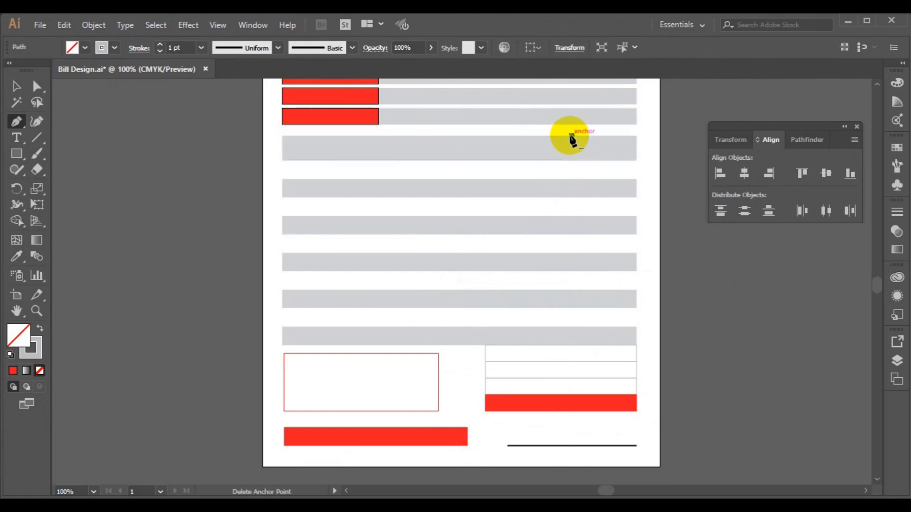
click(572, 411)
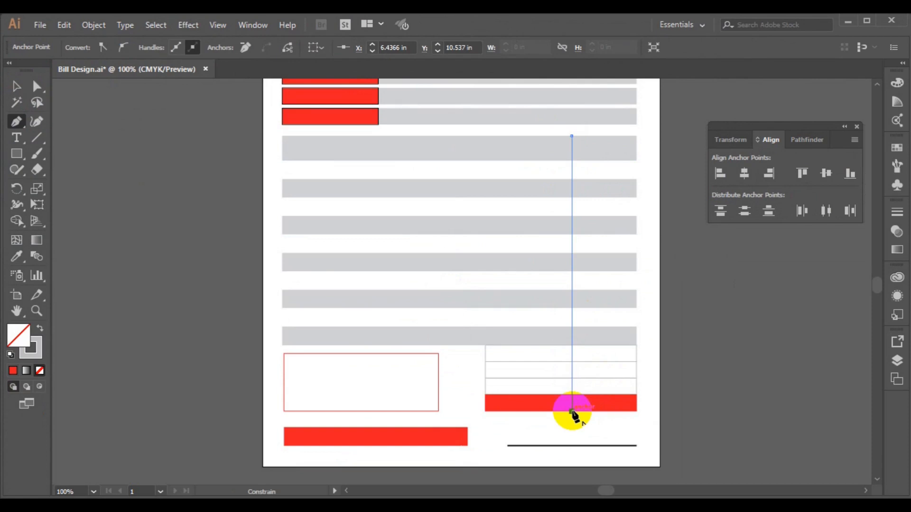
ctrl+click(642, 424)
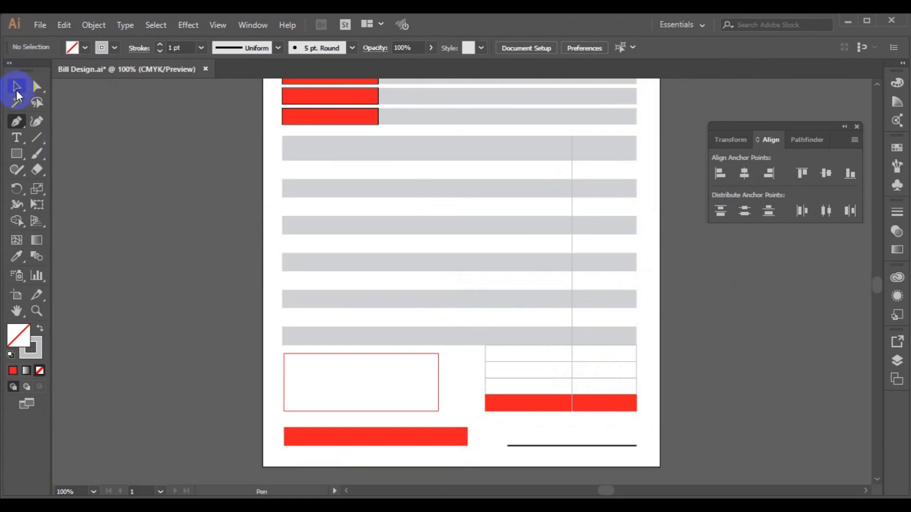
- Draw a second vertical divider at X about 5.56 in from the table's top edge to the bottom of its last grey row
click(529, 136)
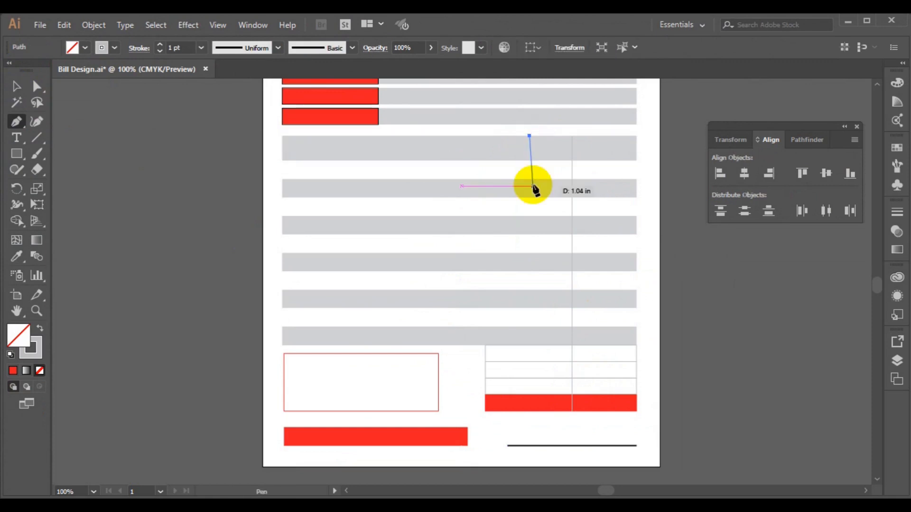
click(530, 347)
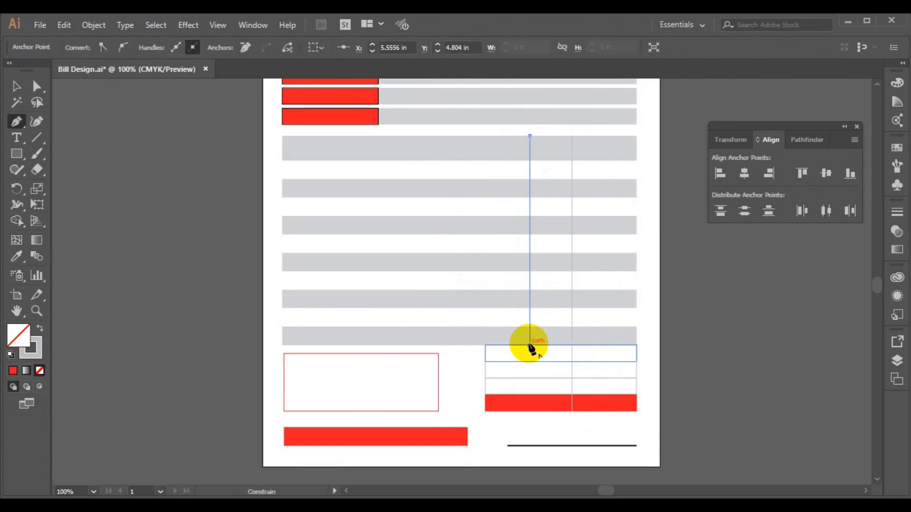
ctrl+click(654, 376)
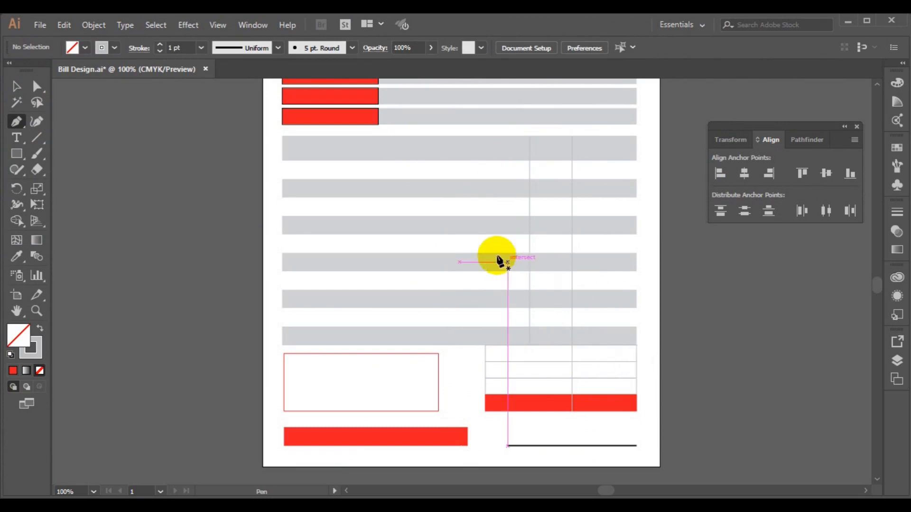
- Draw a third full-height vertical divider in the item table, just left of the totals block's left edge
click(474, 136)
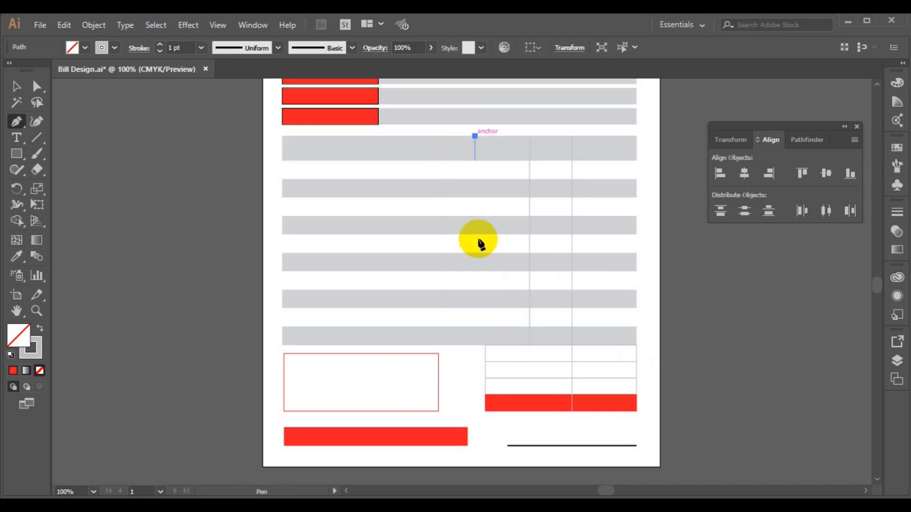
click(474, 346)
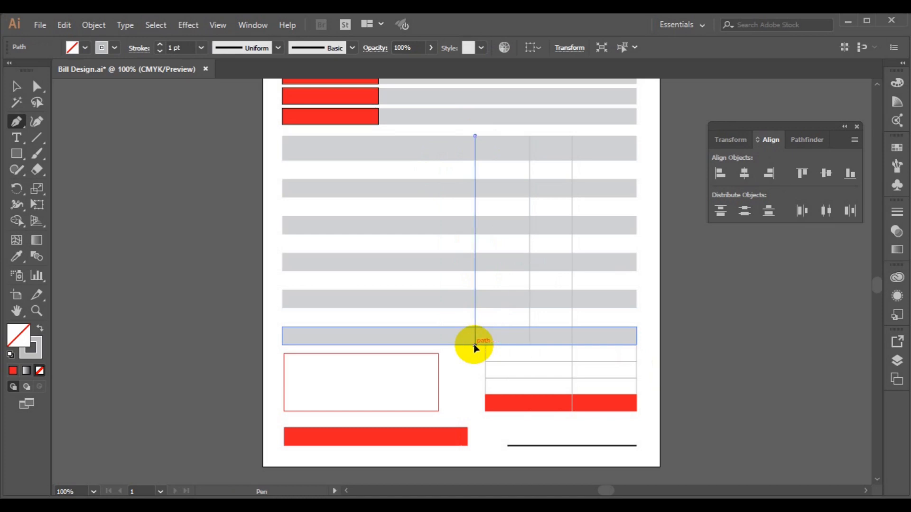
ctrl+click(754, 363)
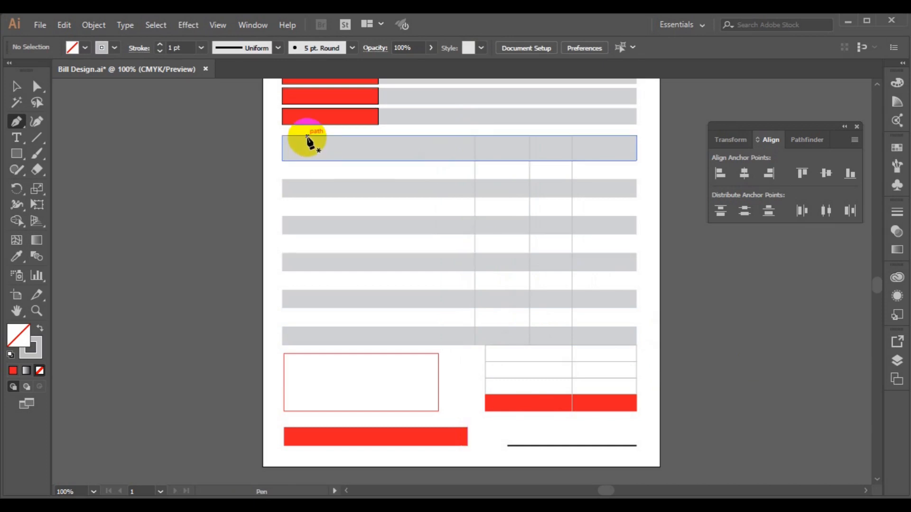
- Draw a fourth vertical divider about 4.36 in long near the item table's left edge, finish the path and switch to the Selection tool
click(307, 136)
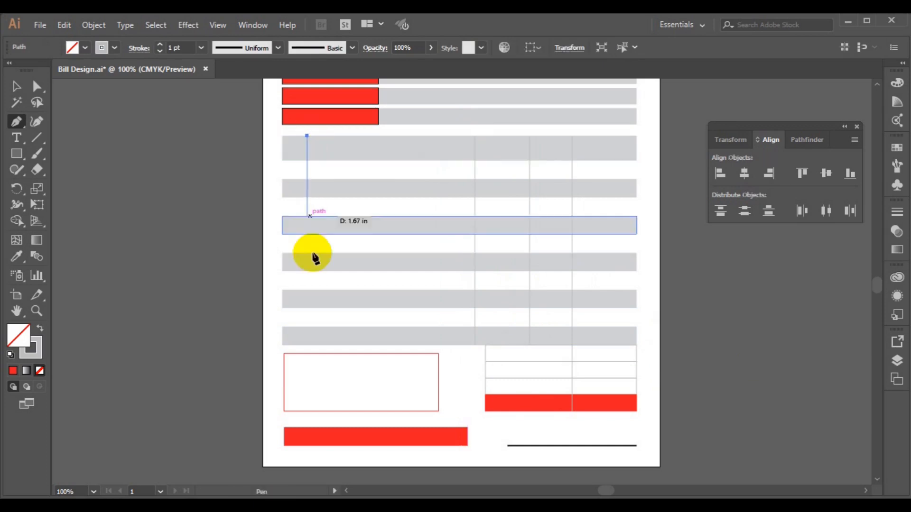
click(307, 346)
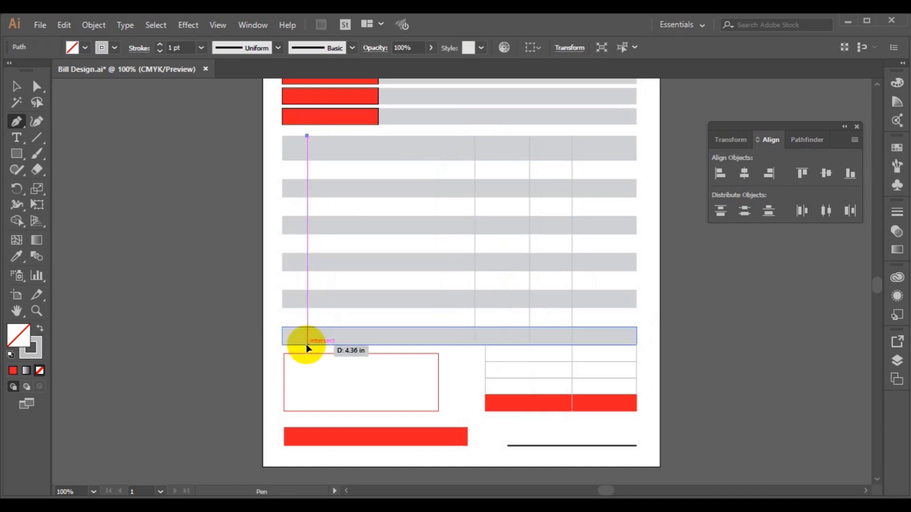
ctrl+click(152, 404)
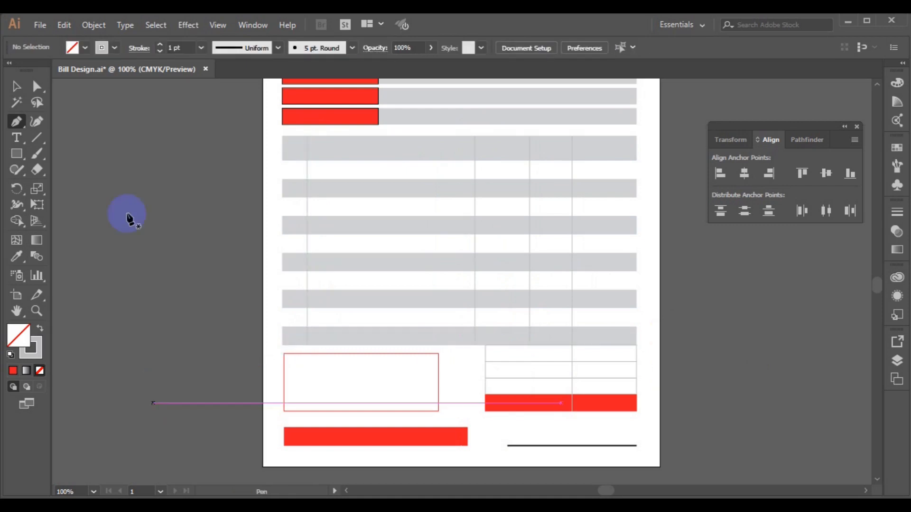
click(18, 87)
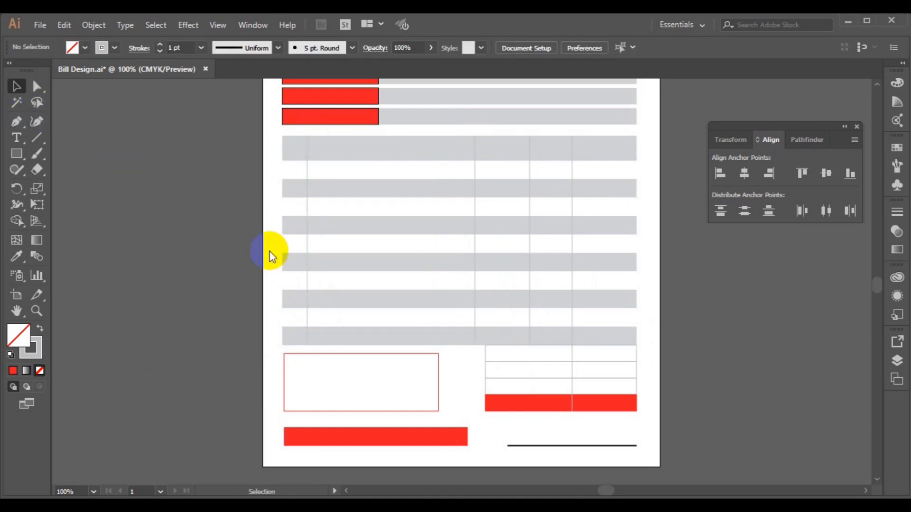
- Set the stroke weight of all four vertical dividers in the item table to 2 pt and deselect them
click(306, 281)
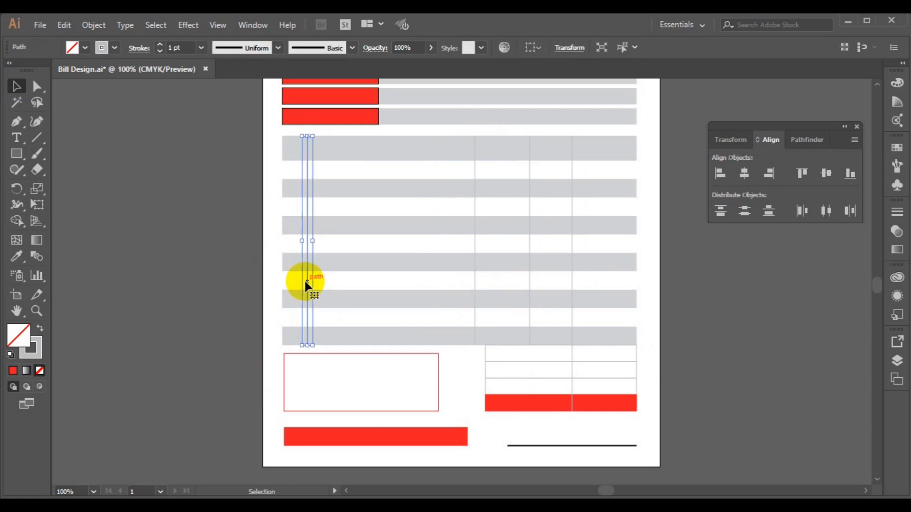
shift+click(475, 281)
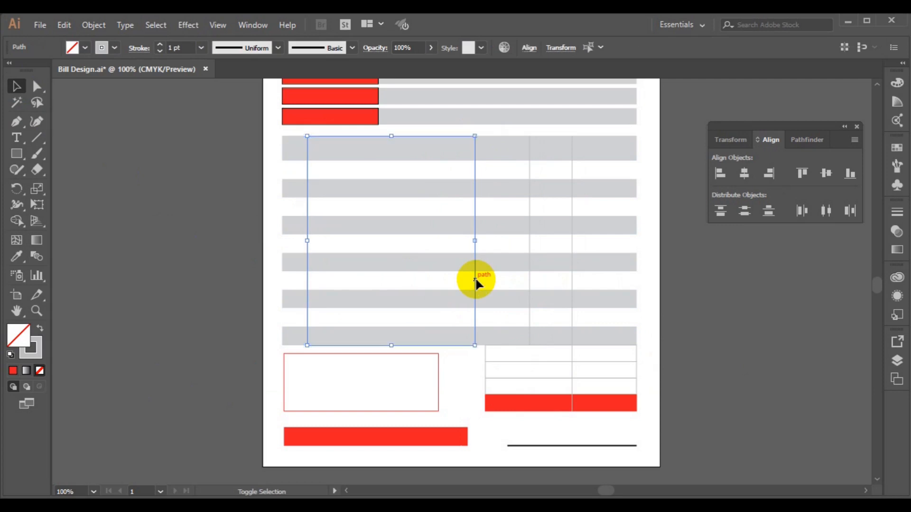
shift+click(530, 280)
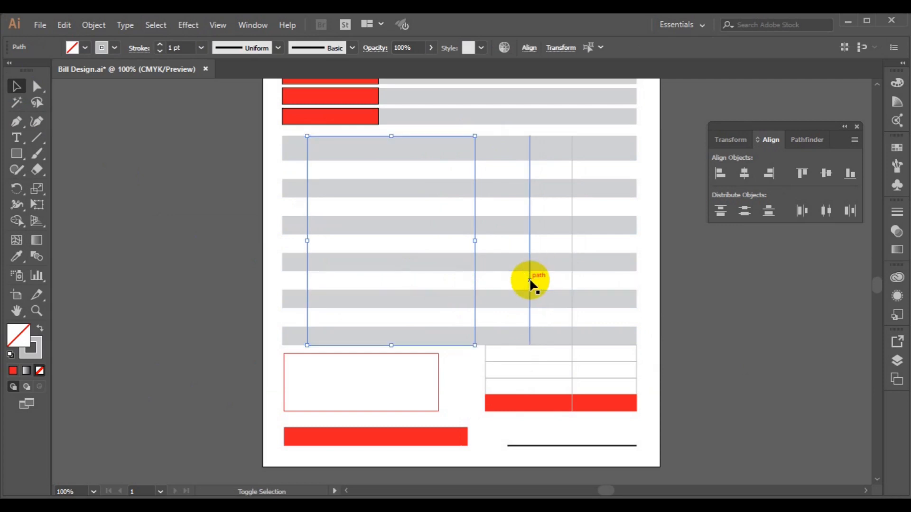
shift+click(571, 315)
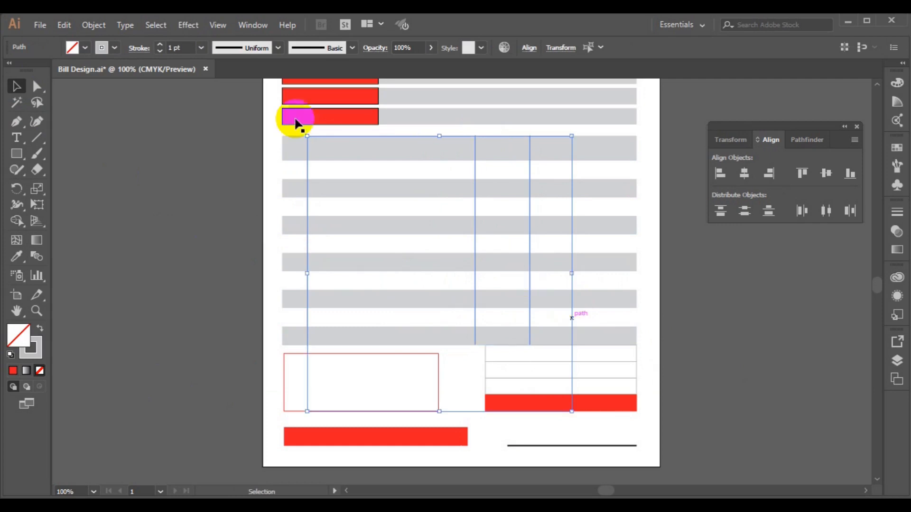
click(159, 45)
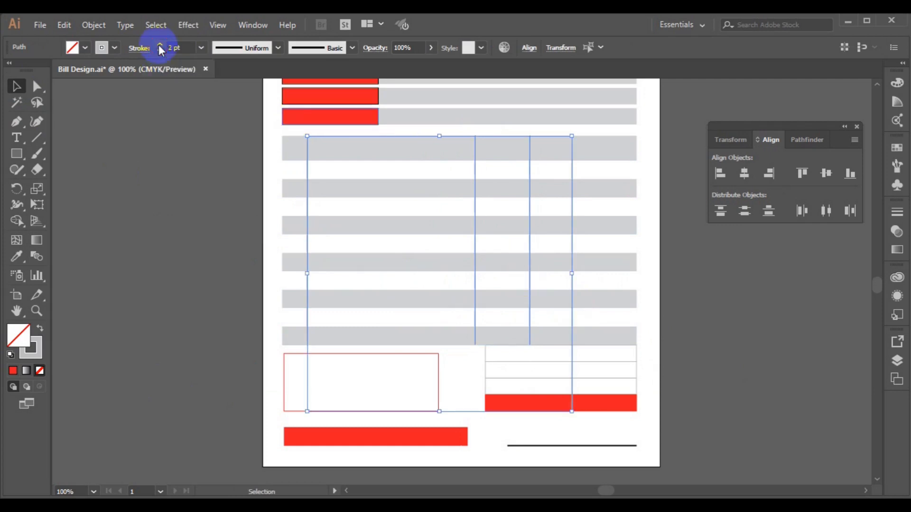
click(161, 109)
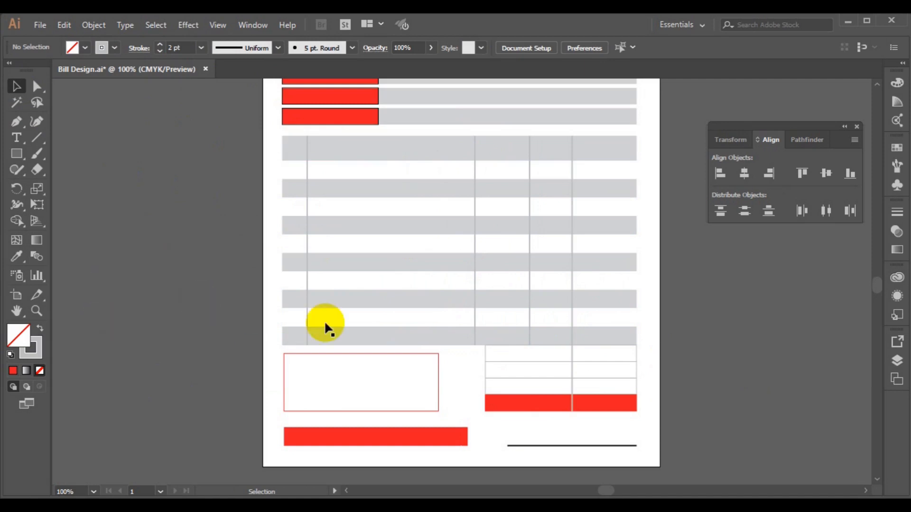
- Reselect the four vertical dividers and set their stroke weight to 1.7 pt
click(309, 321)
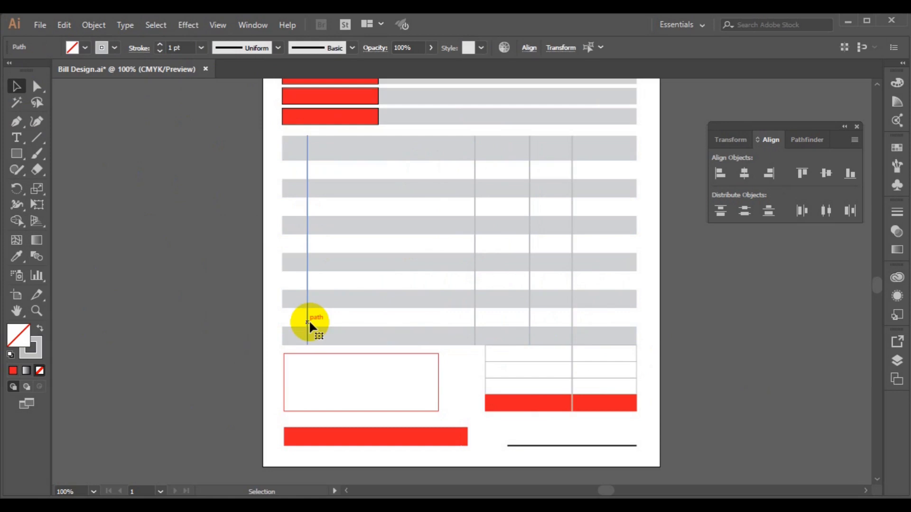
click(309, 320)
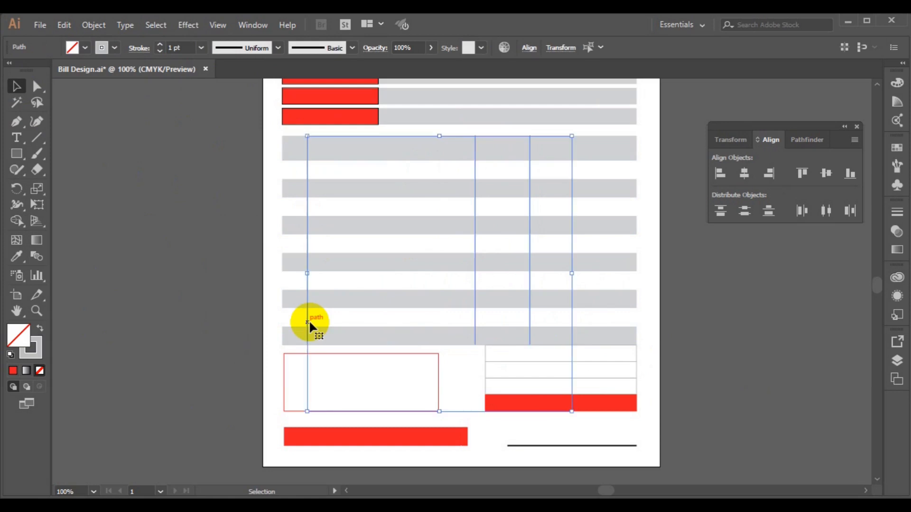
click(174, 47)
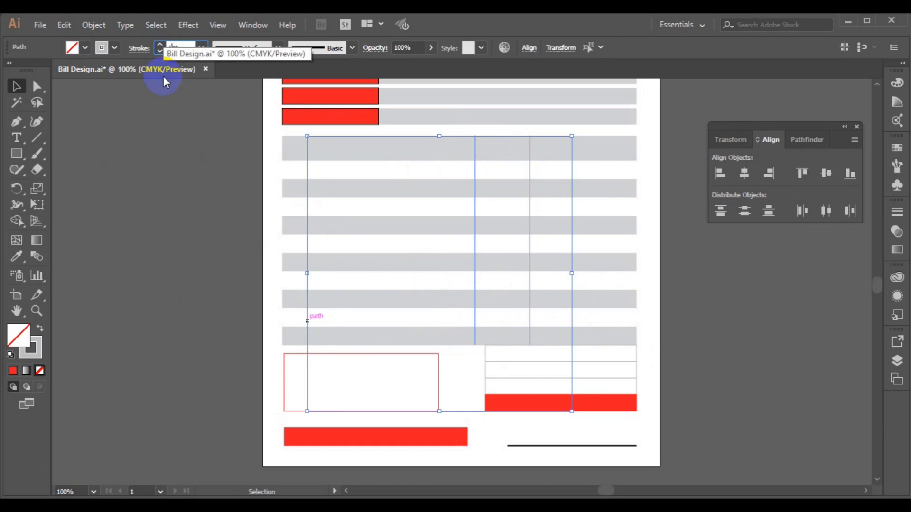
text(.5)
key(Return)
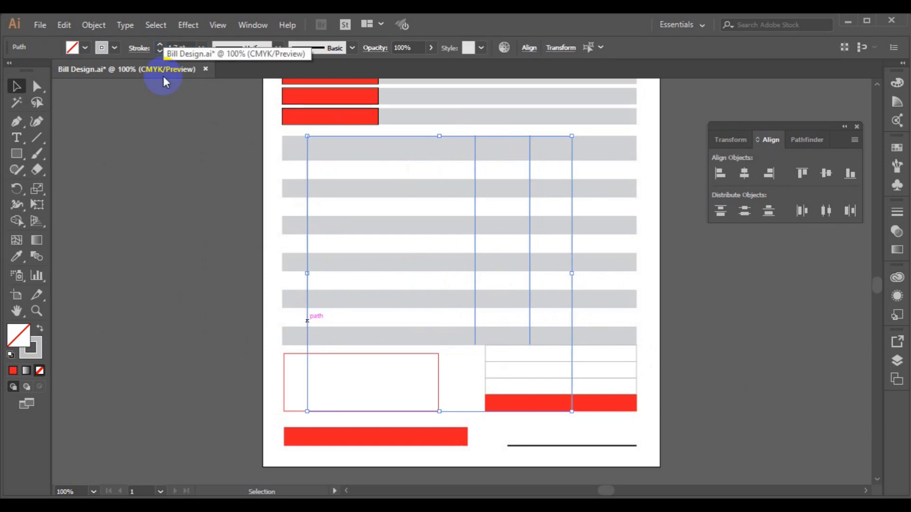
click(176, 183)
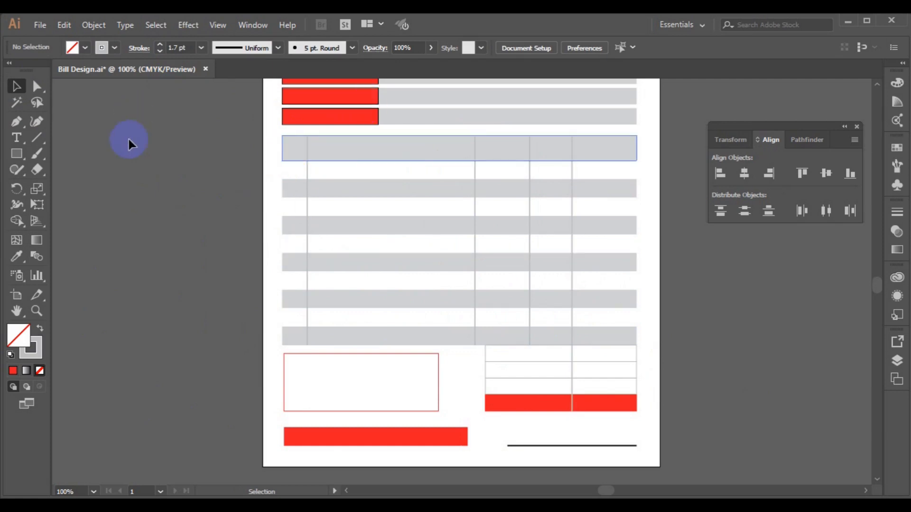
- Select the item table's upper rows with the first divider and use Shape Builder to make only the first header cell black
drag(198, 115, 433, 211)
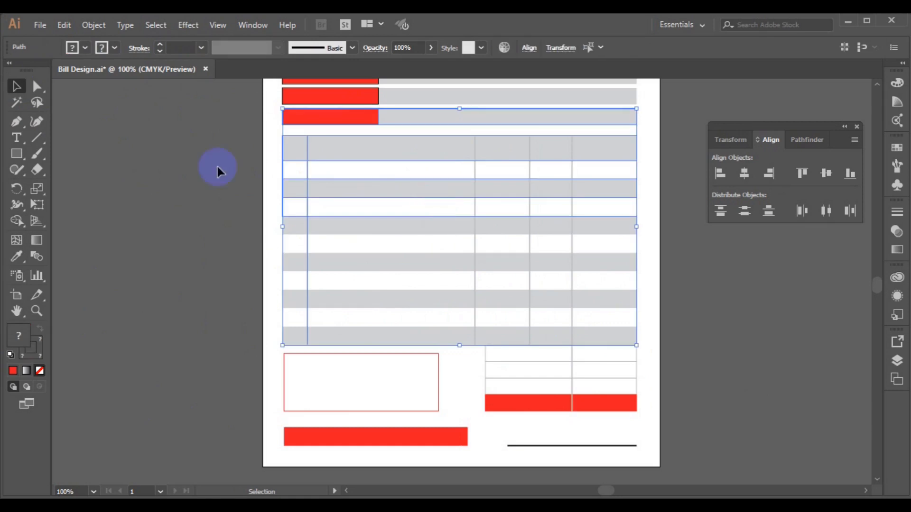
click(18, 223)
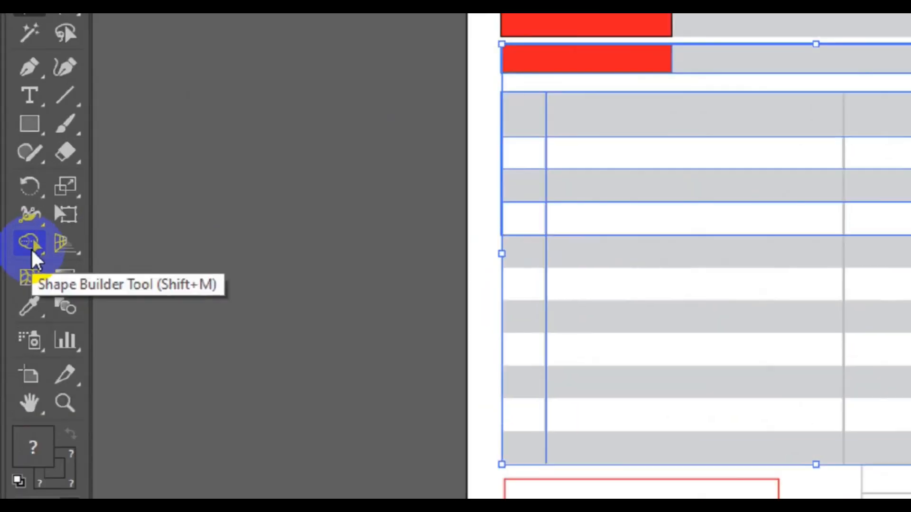
click(29, 245)
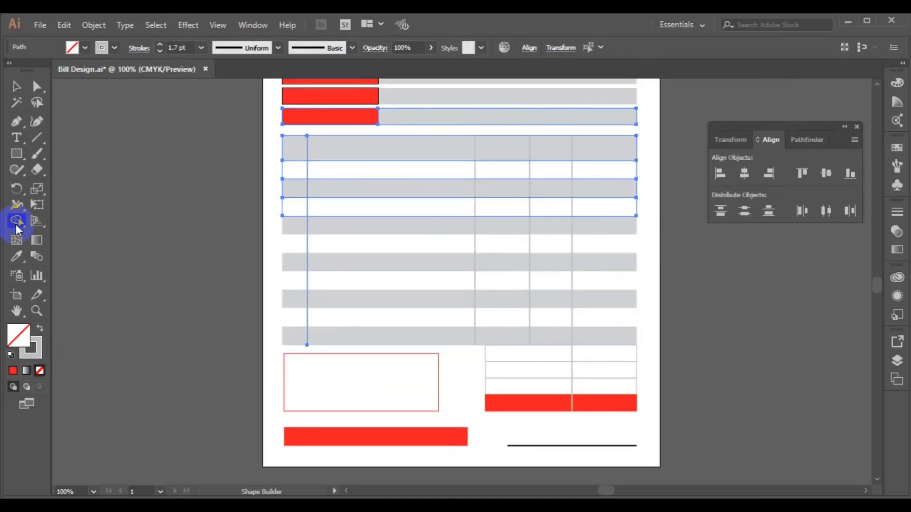
click(86, 47)
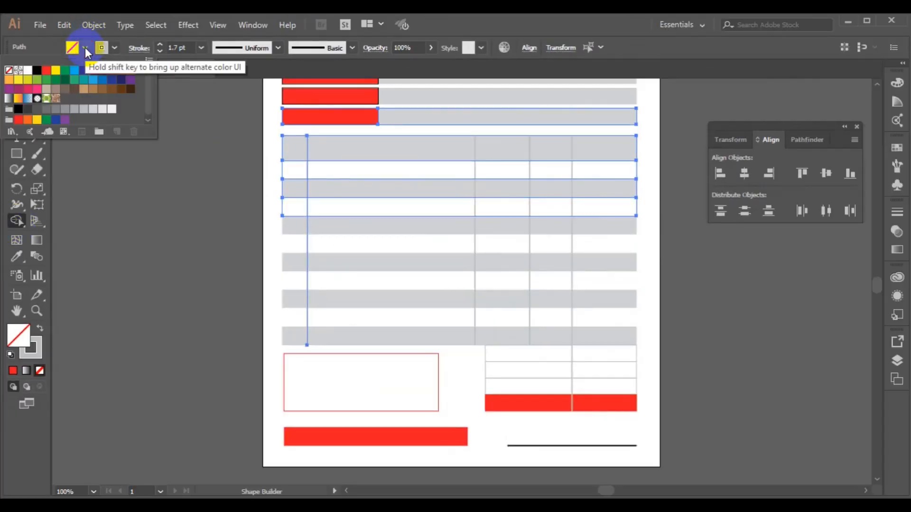
click(37, 72)
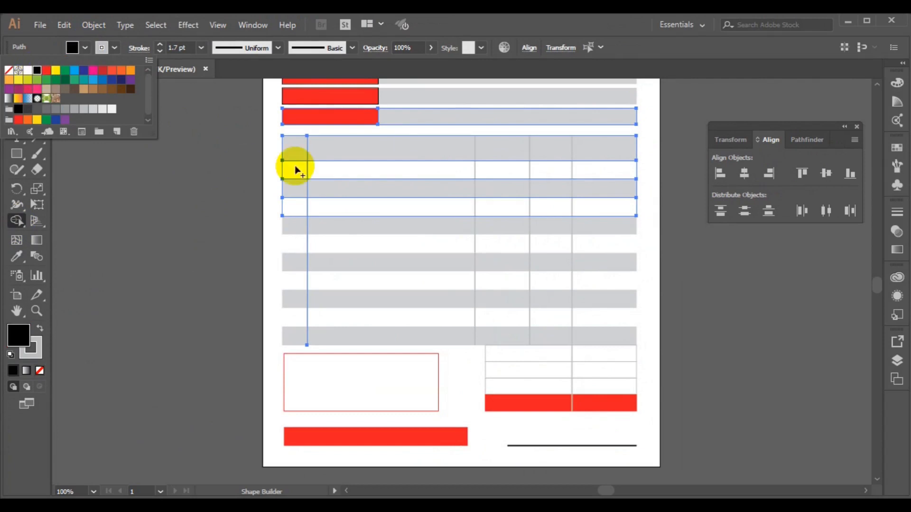
click(295, 148)
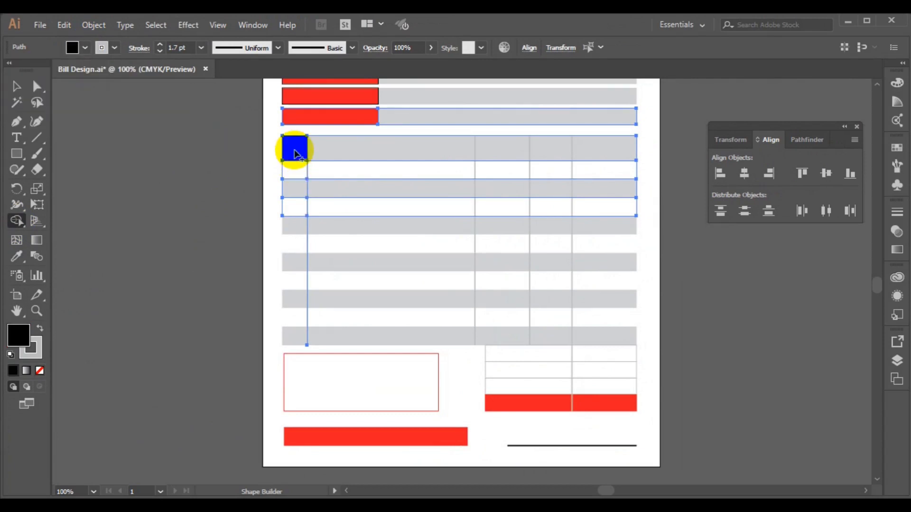
click(412, 150)
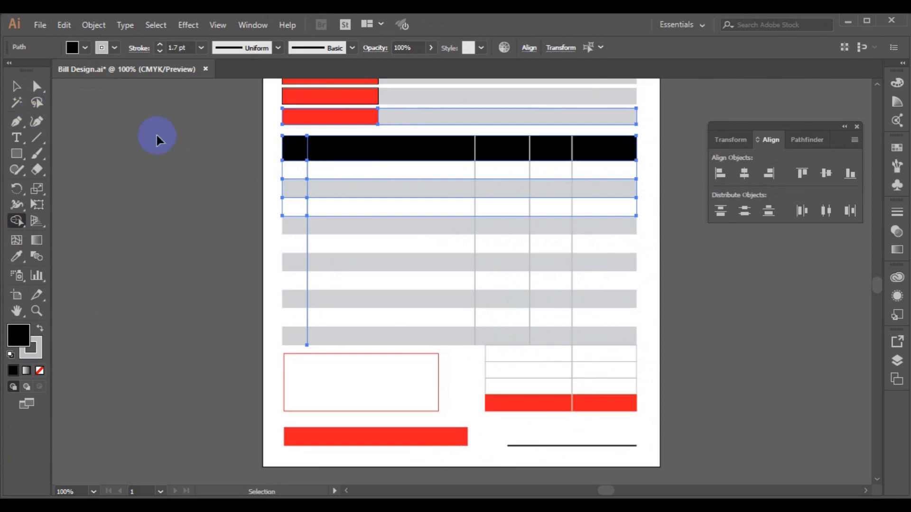
key(ctrl+z)
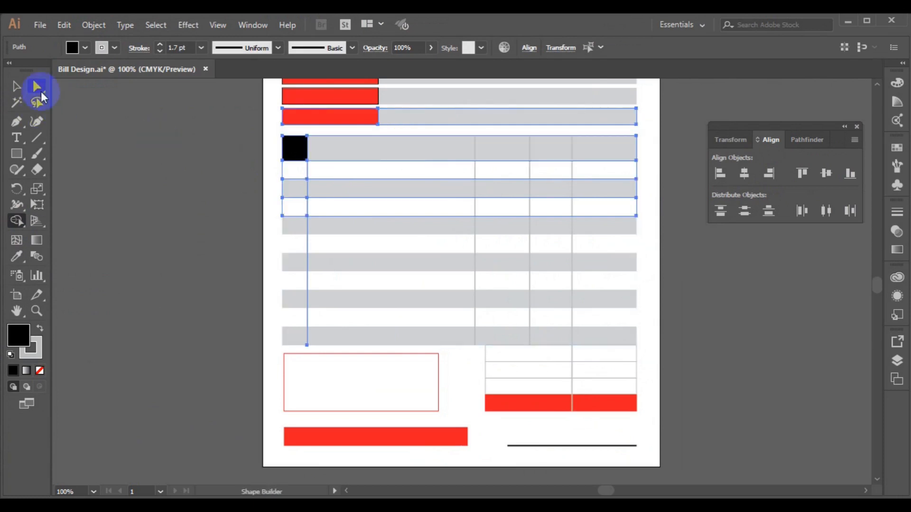
- Select the three remaining dividers and stretch their upper ends slightly above the item table's header row
click(18, 86)
click(369, 200)
click(475, 161)
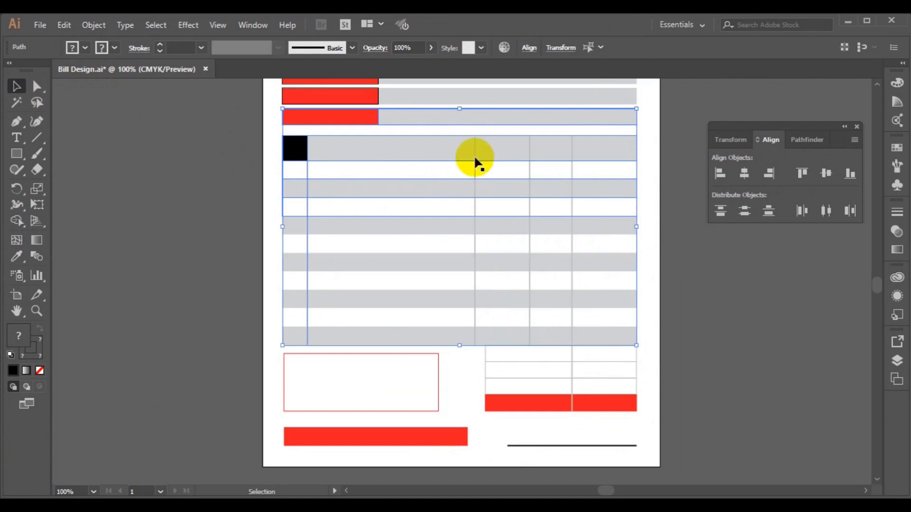
click(474, 162)
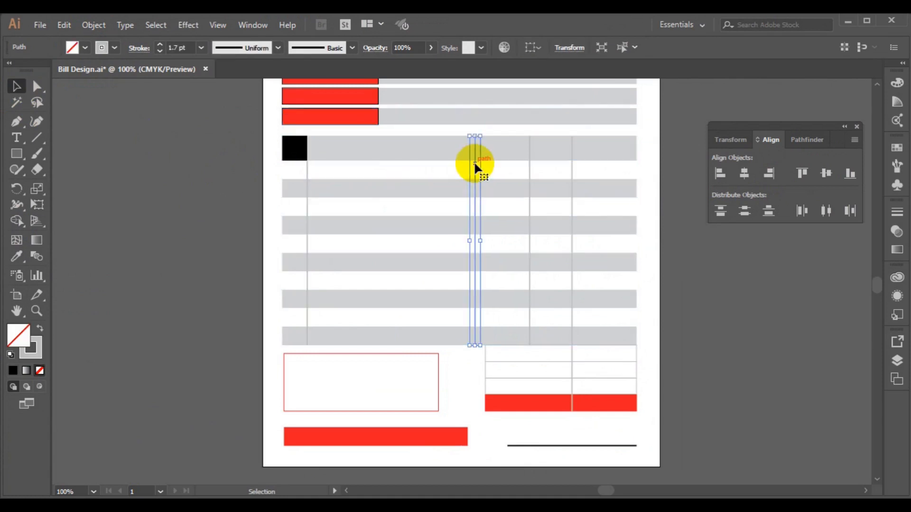
shift+click(529, 166)
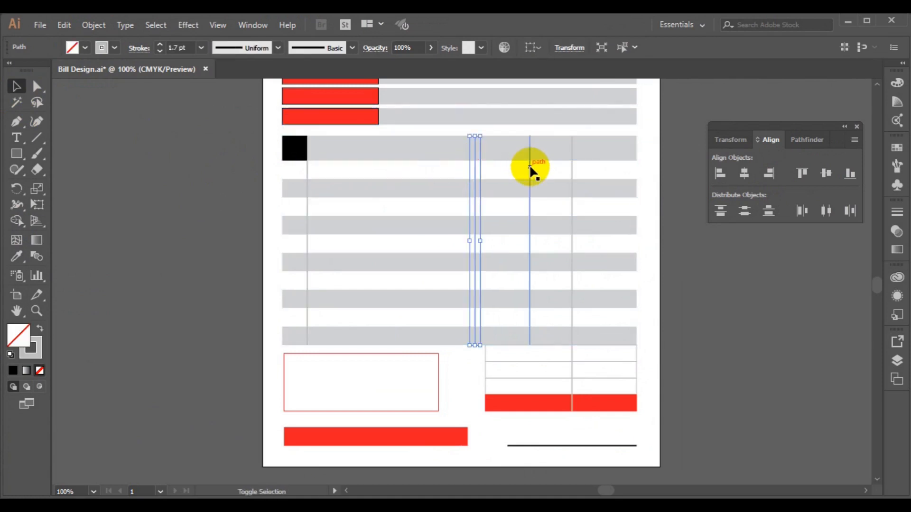
shift+click(529, 166)
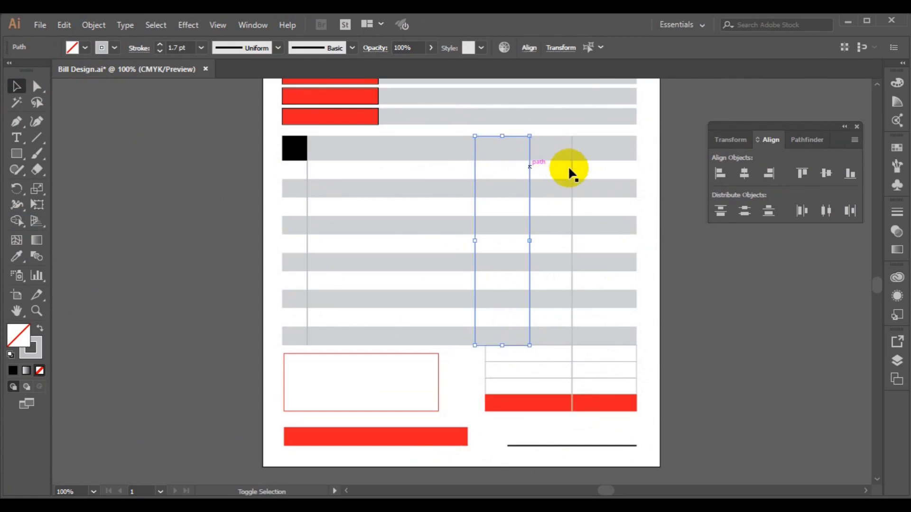
shift+click(571, 166)
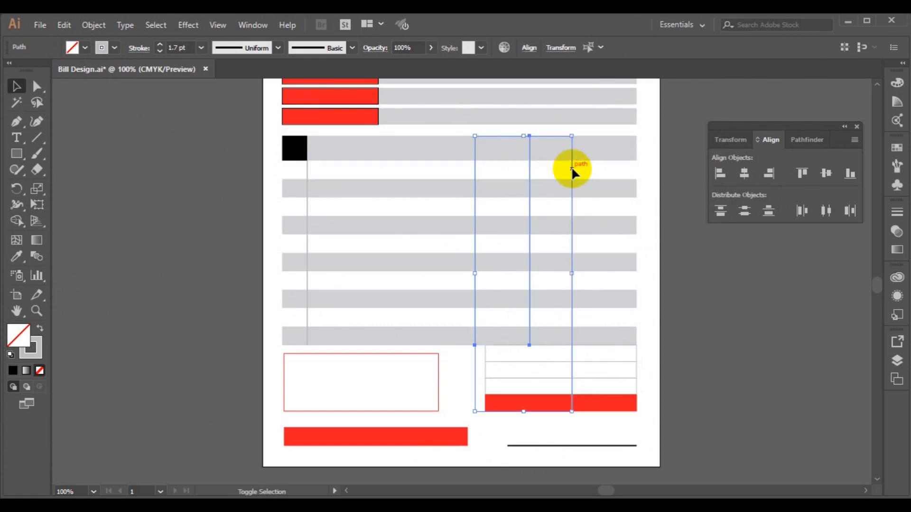
drag(523, 138, 523, 130)
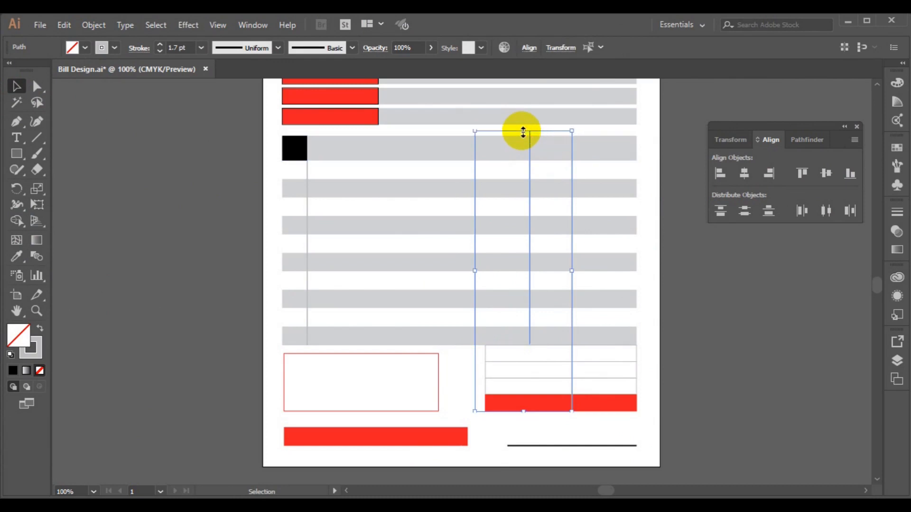
- Add the grey header bar to the divider selection and split off its second cell with Shape Builder
shift+click(345, 147)
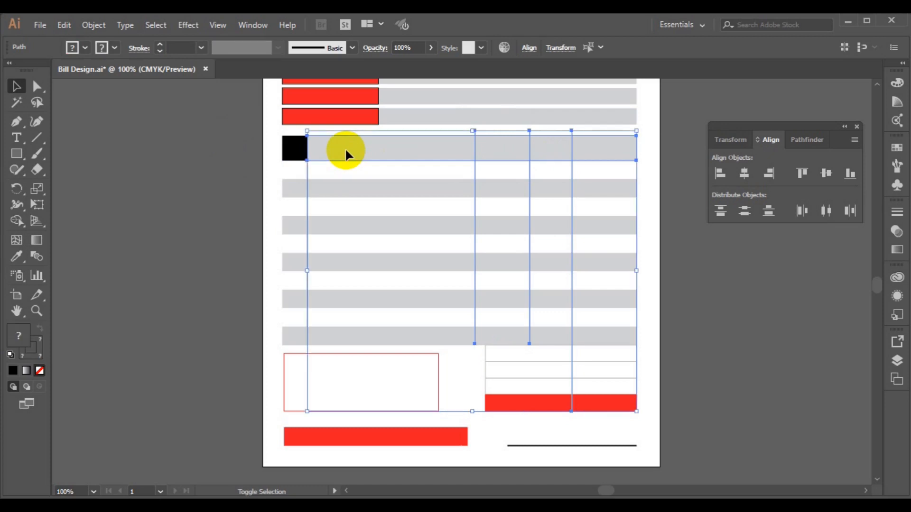
click(18, 220)
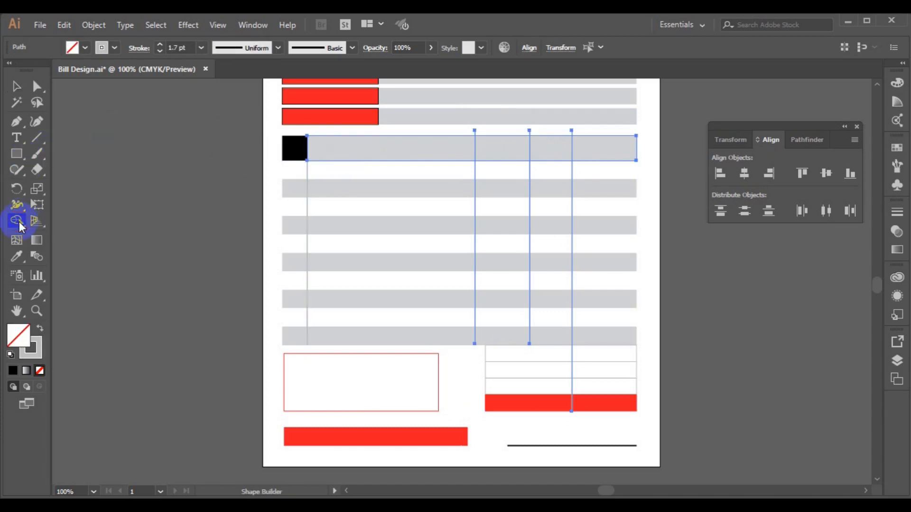
click(357, 148)
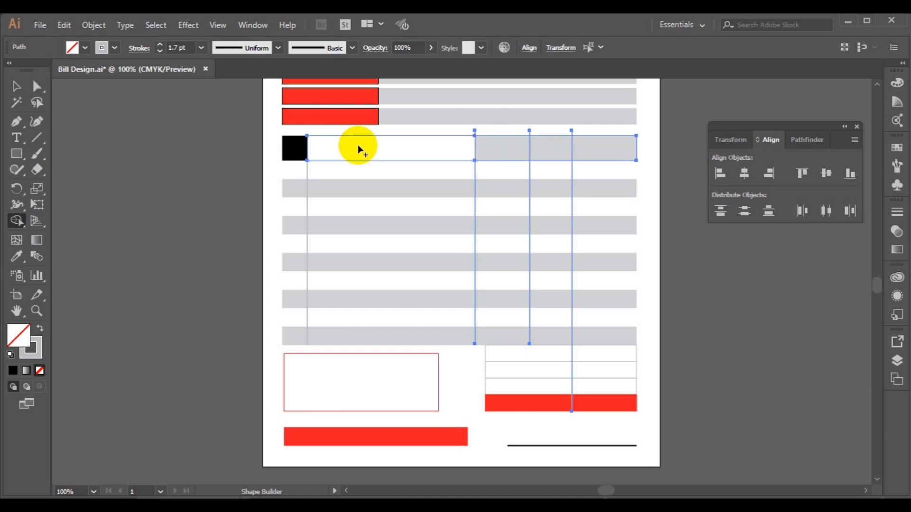
- Set the fill to black and the stroke to none, and apply them to the second header cell with Shape Builder
click(84, 47)
click(37, 70)
click(116, 48)
click(116, 48)
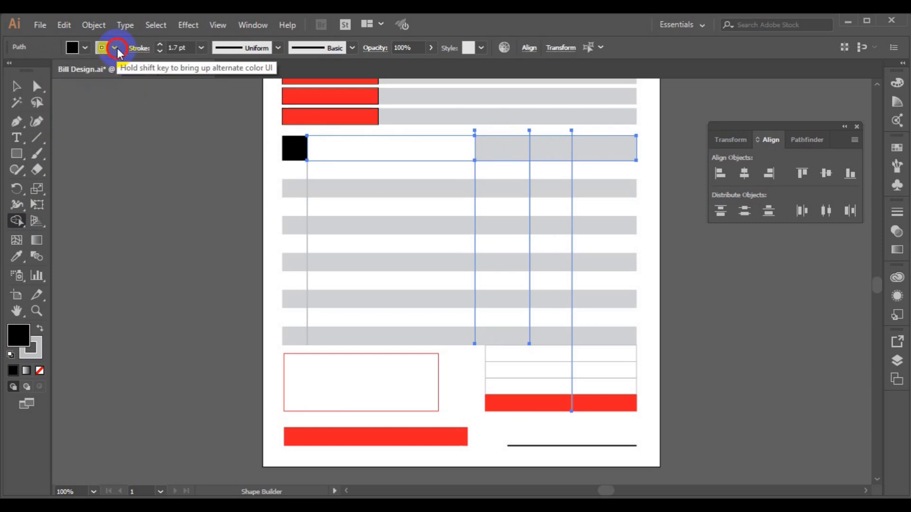
click(115, 48)
click(8, 69)
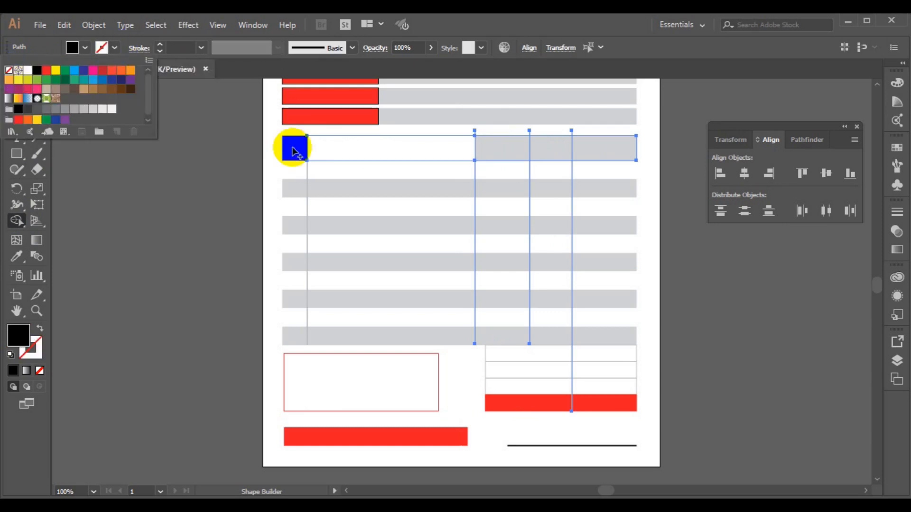
click(346, 147)
click(346, 149)
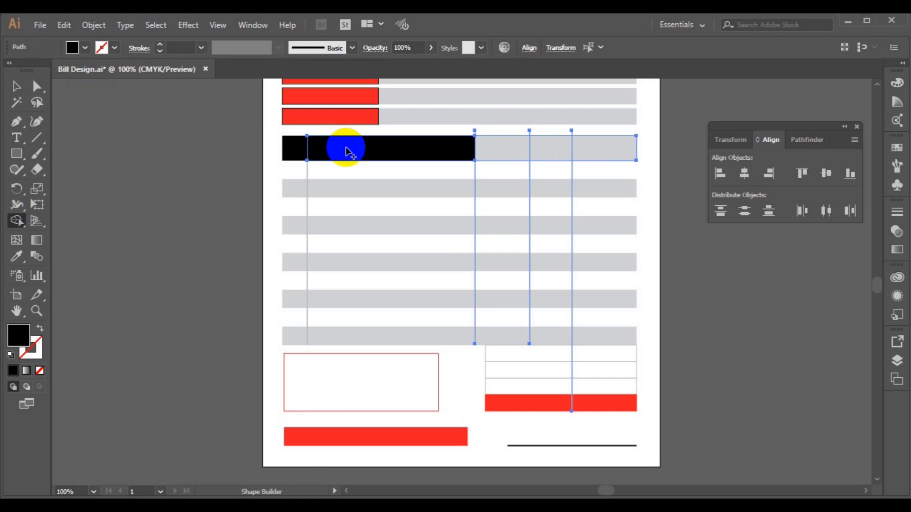
- Fill the three remaining header cells black with Shape Builder, then return to the Selection tool and deselect everything
click(539, 152)
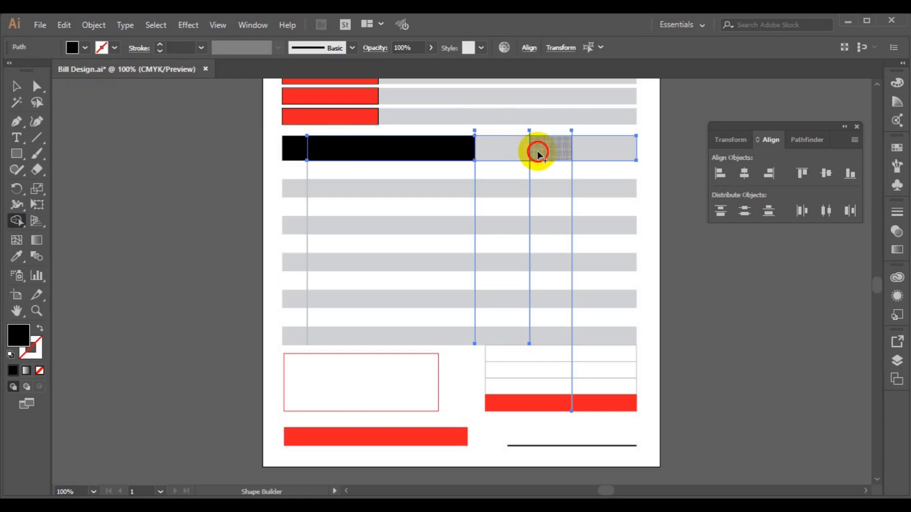
click(499, 153)
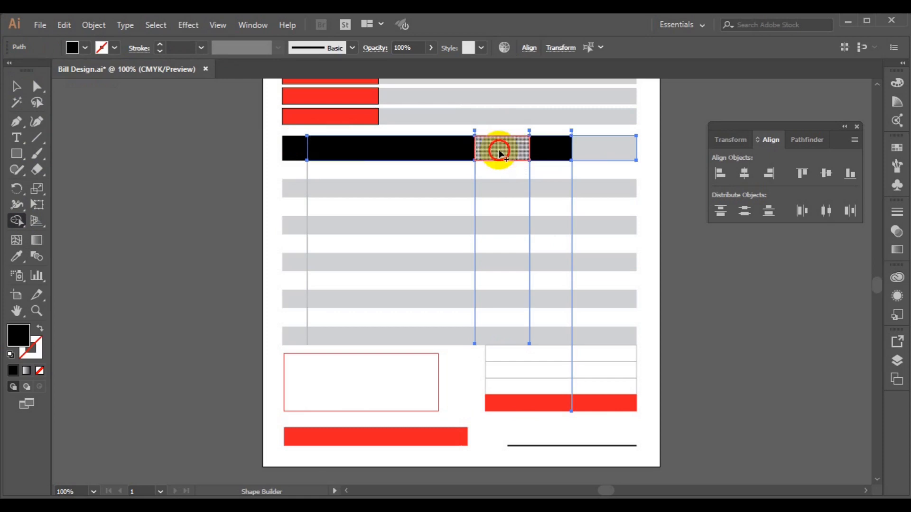
click(622, 152)
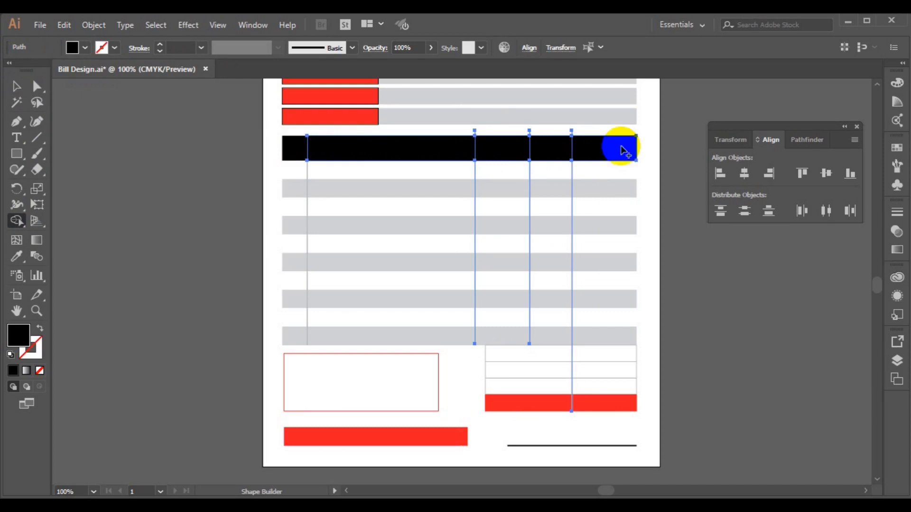
click(12, 86)
click(161, 186)
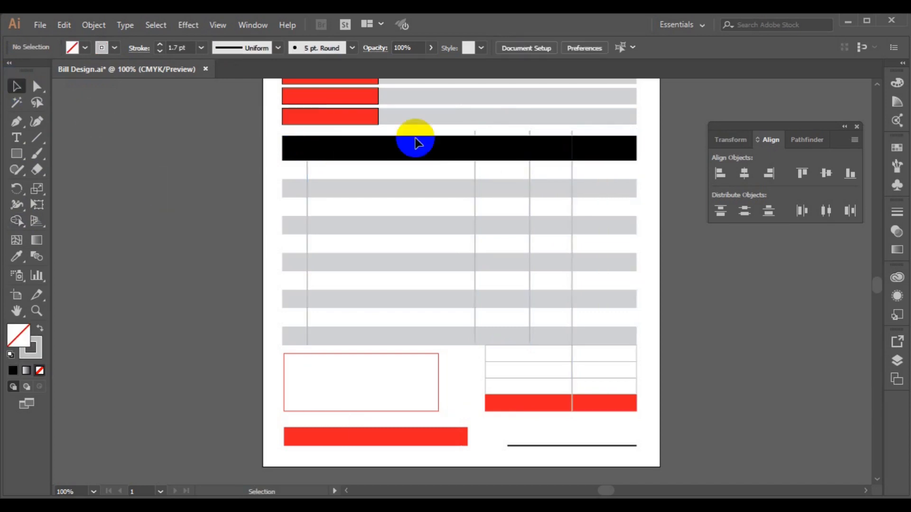
- Select the three short divider stubs protruding above the black header row and bring them to the front
click(474, 137)
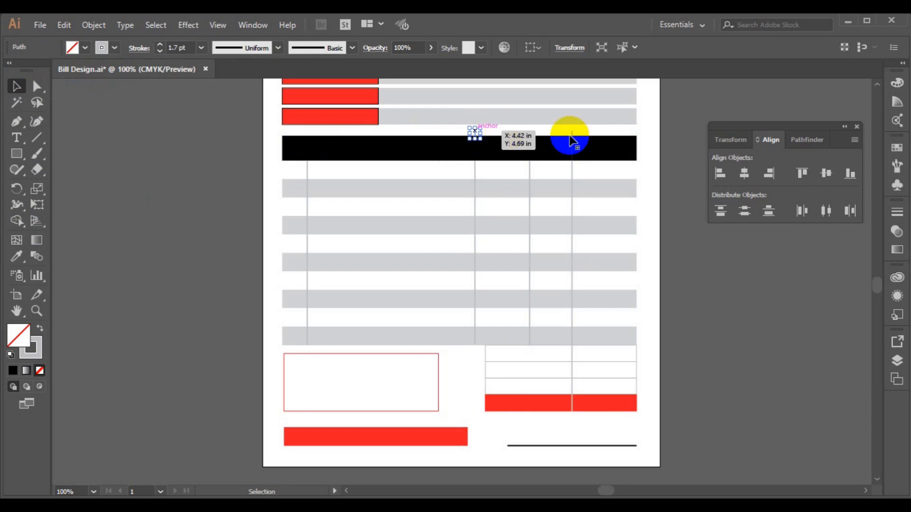
key(ctrl+plus)
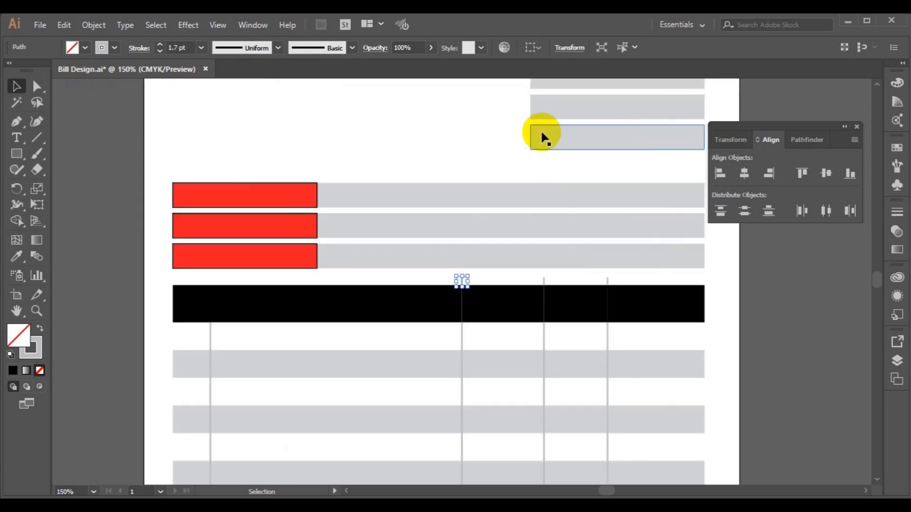
key(ctrl+plus)
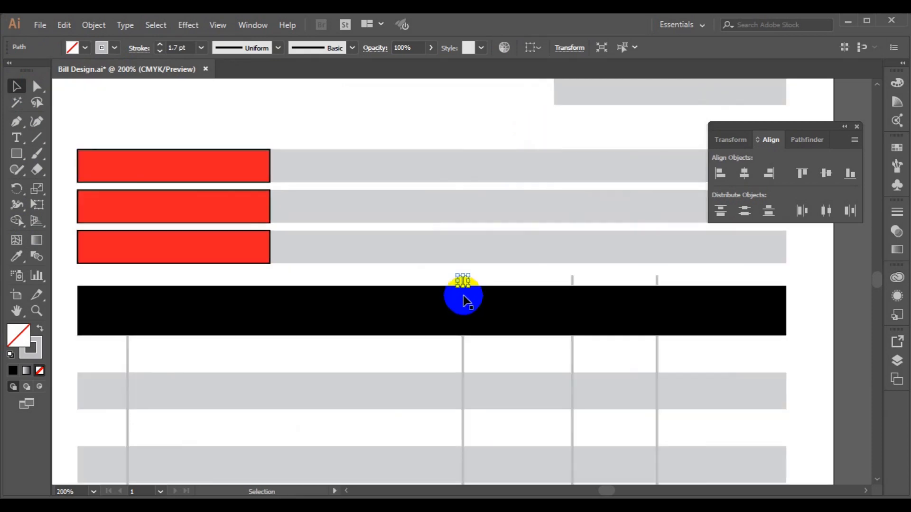
shift+click(572, 280)
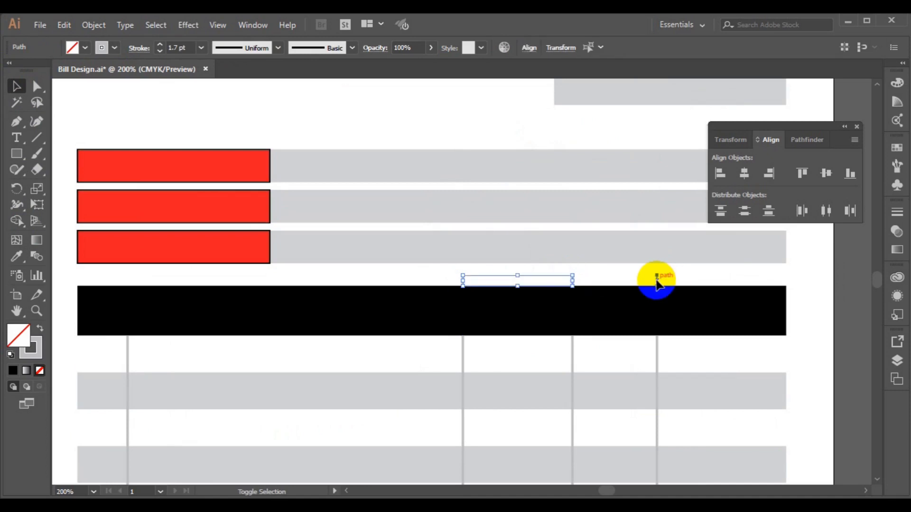
shift+click(657, 280)
right_click(656, 281)
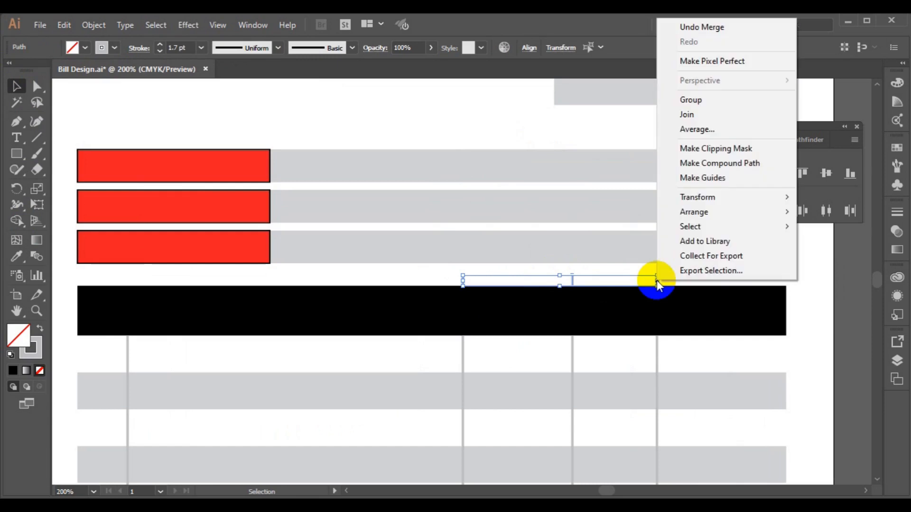
mouse_move(721, 224)
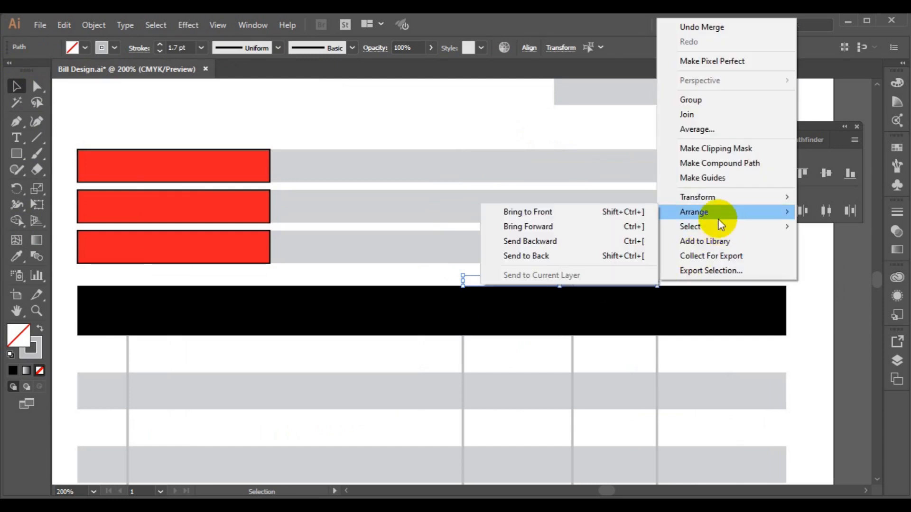
click(614, 211)
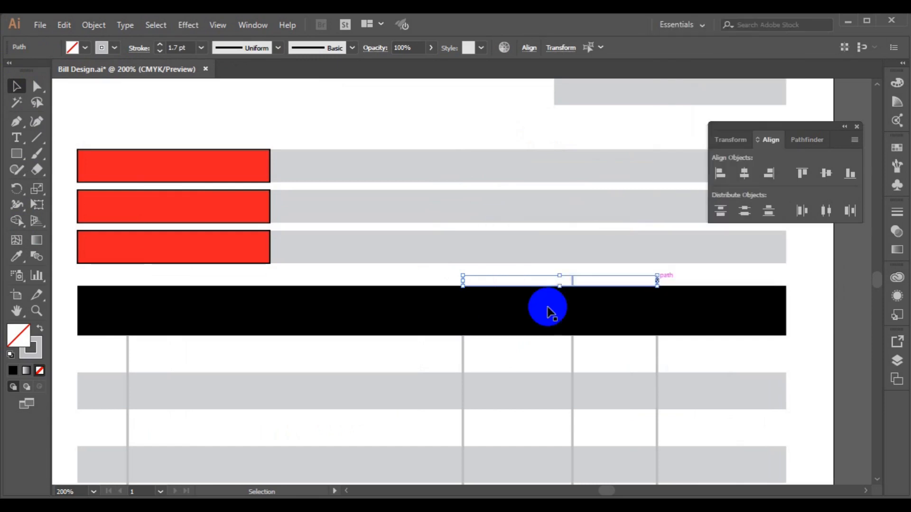
- Stretch the three stubs down to the header row's lower edge, trim their tops to its upper edge, and deselect them
drag(559, 289, 560, 338)
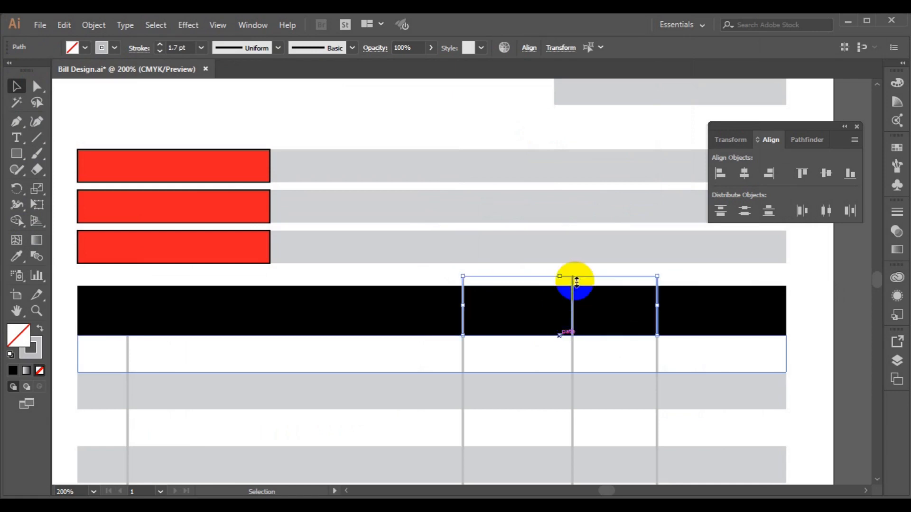
drag(560, 277, 561, 285)
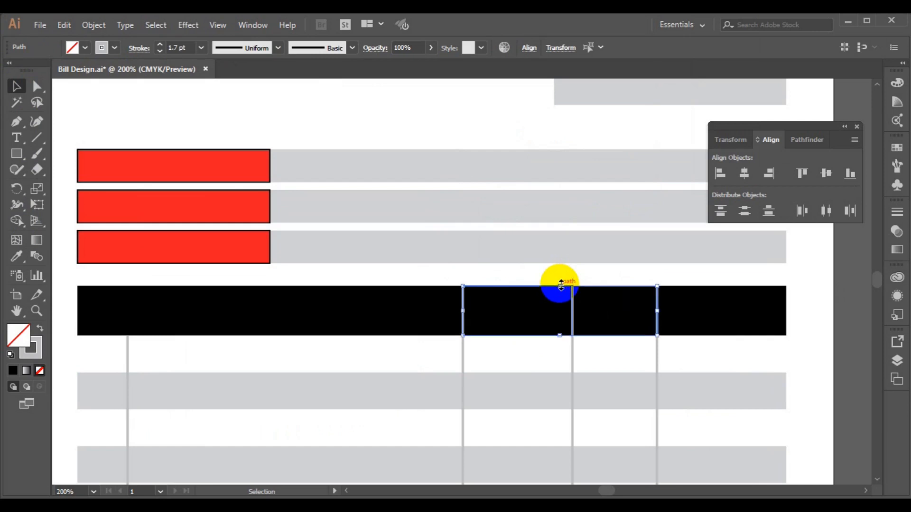
click(836, 314)
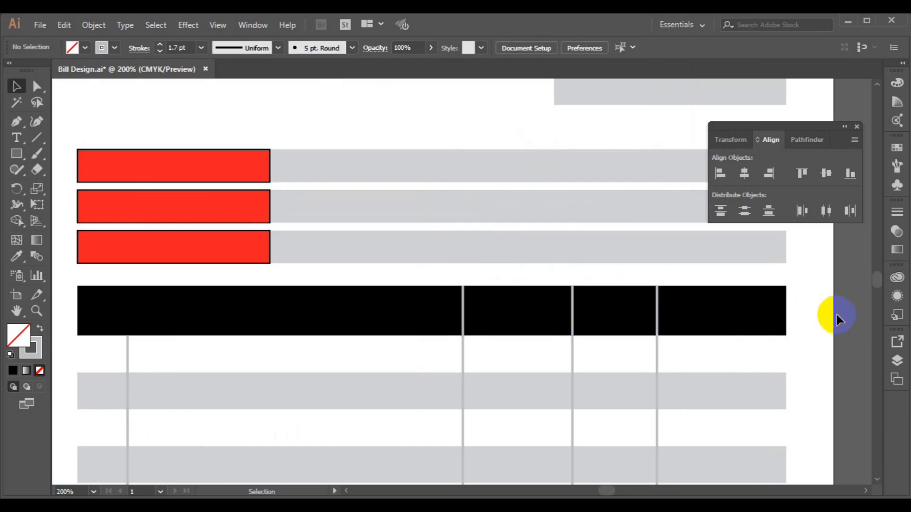
- Extend the item table's first vertical divider up to the header row's upper edge, then deselect it
click(127, 342)
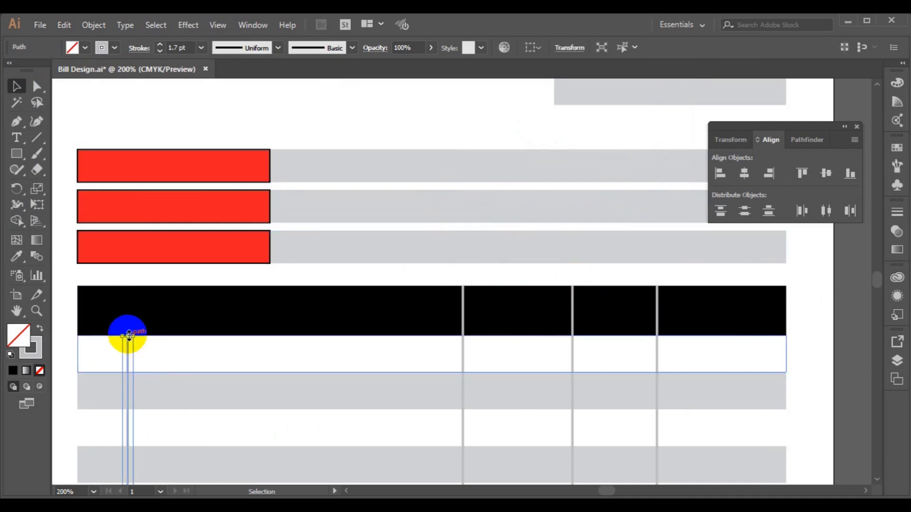
drag(128, 336, 130, 287)
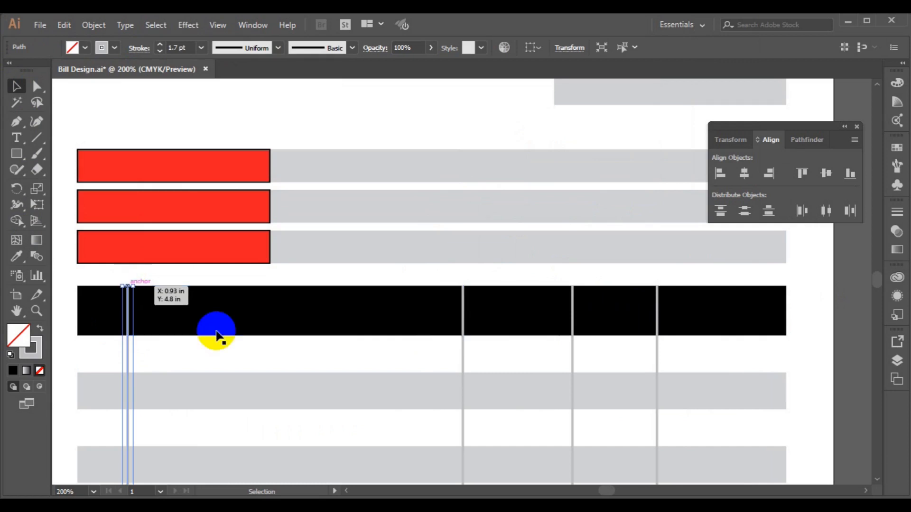
click(820, 309)
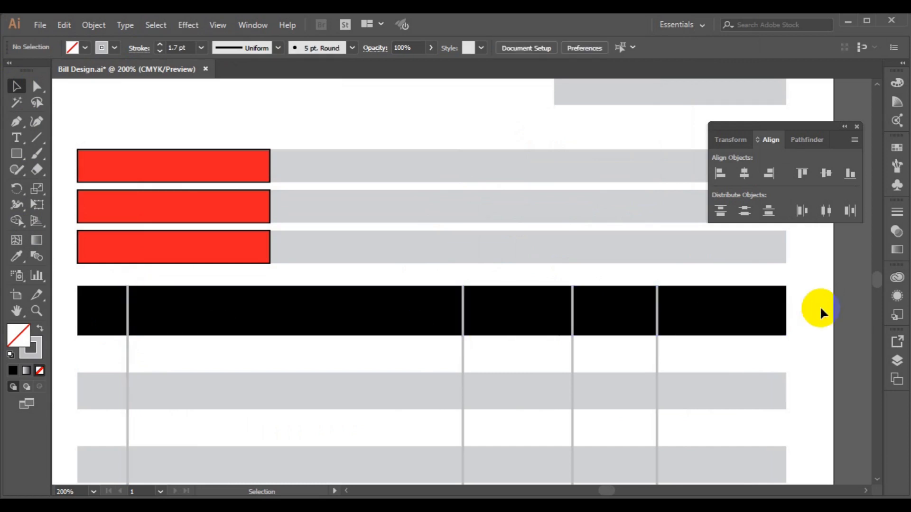
- Fill the third header cell with the red swatch C=0 M=100 Y=100 K=0
click(539, 305)
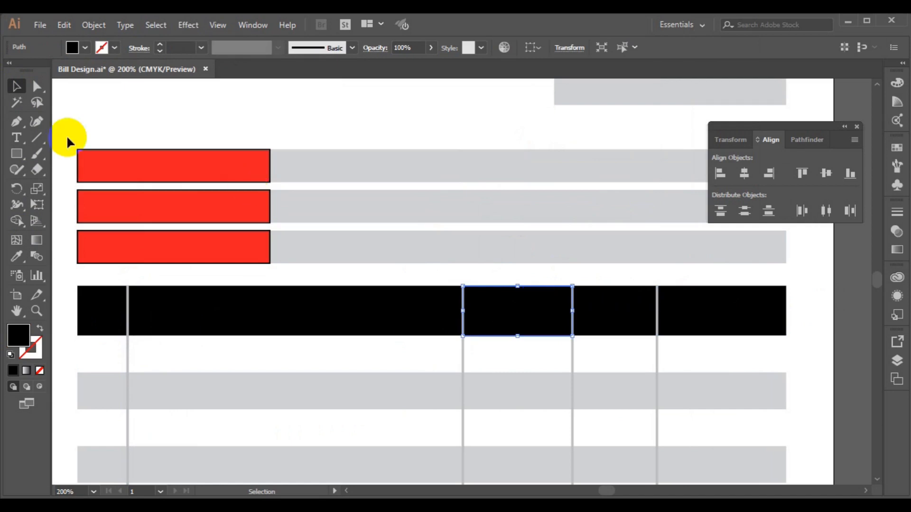
click(84, 52)
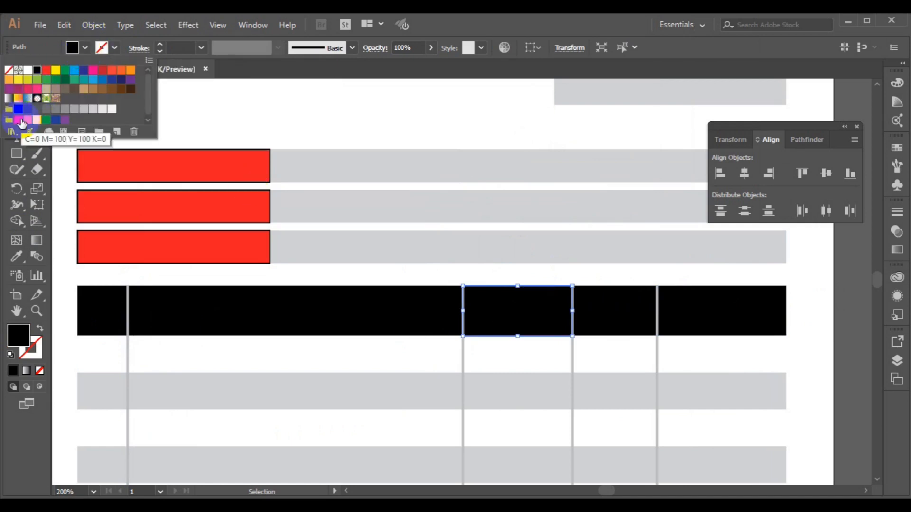
click(21, 123)
click(627, 327)
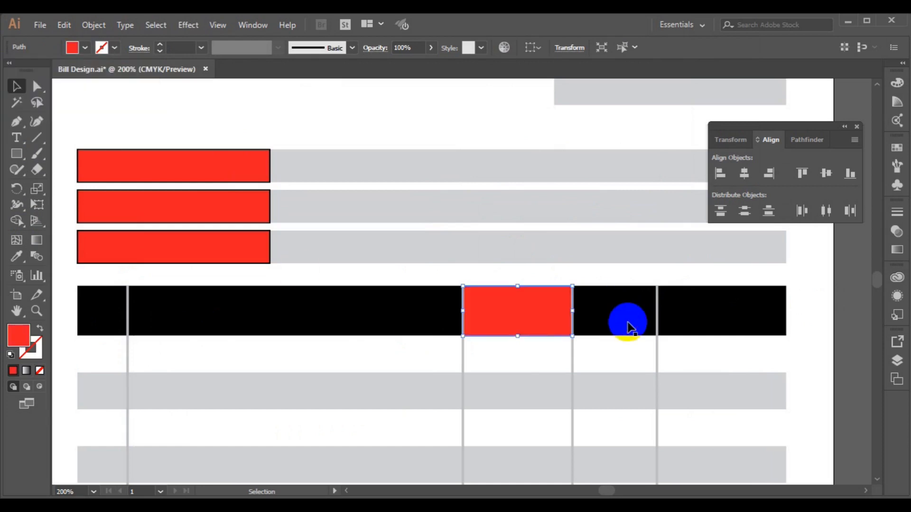
- Fill the last two header cells with red, then fit the whole page in view and deselect everything
click(625, 321)
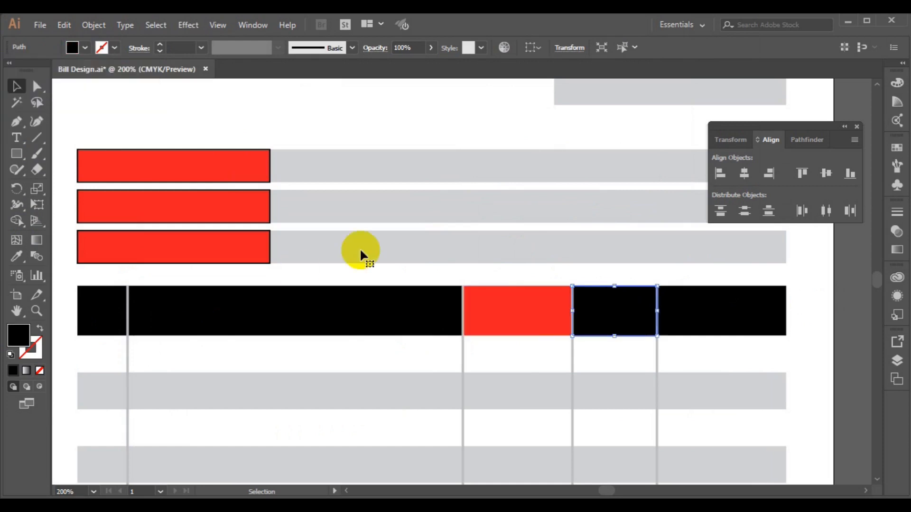
shift+click(697, 319)
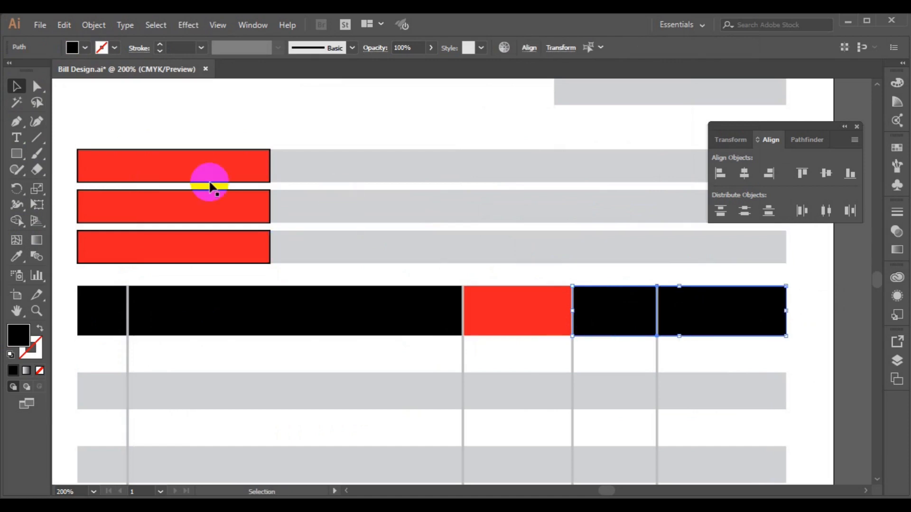
click(85, 48)
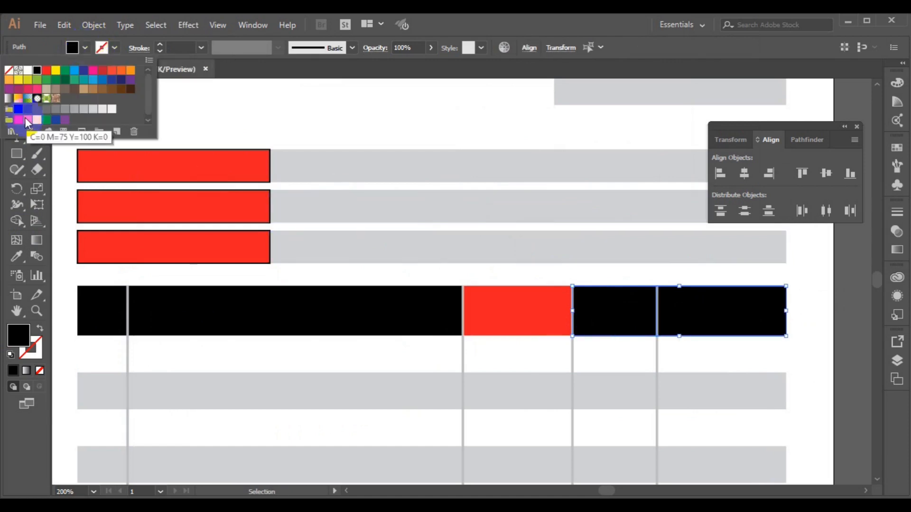
click(47, 70)
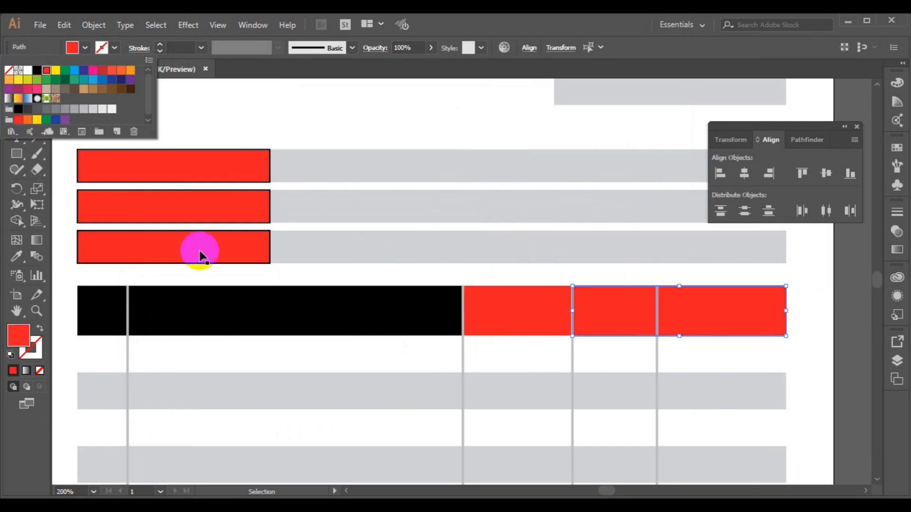
click(556, 322)
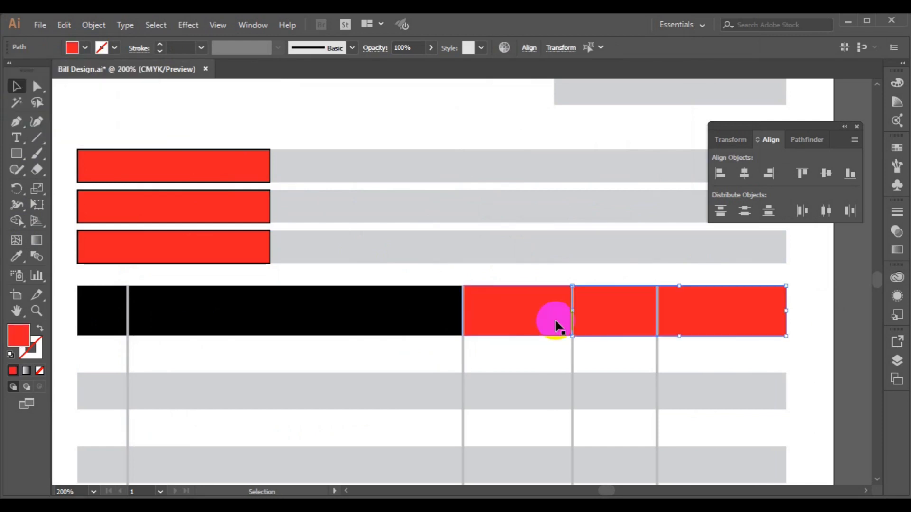
key(ctrl+0)
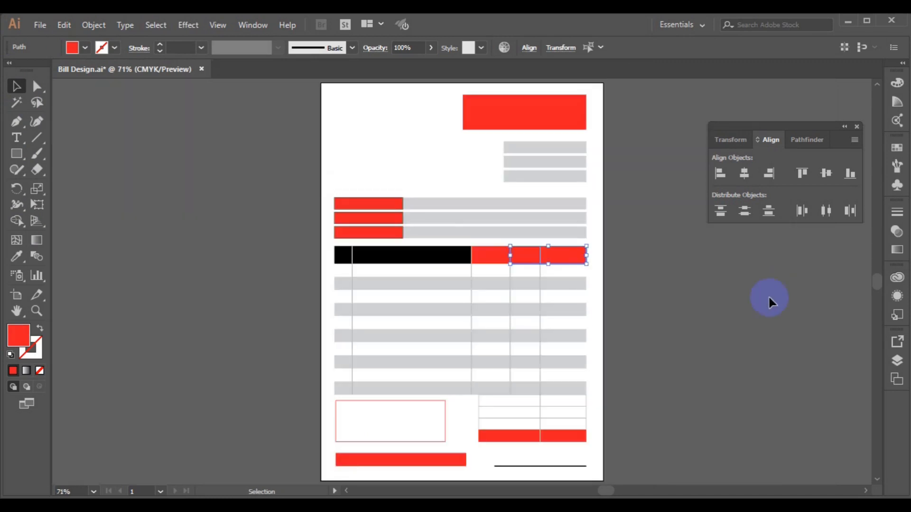
click(711, 309)
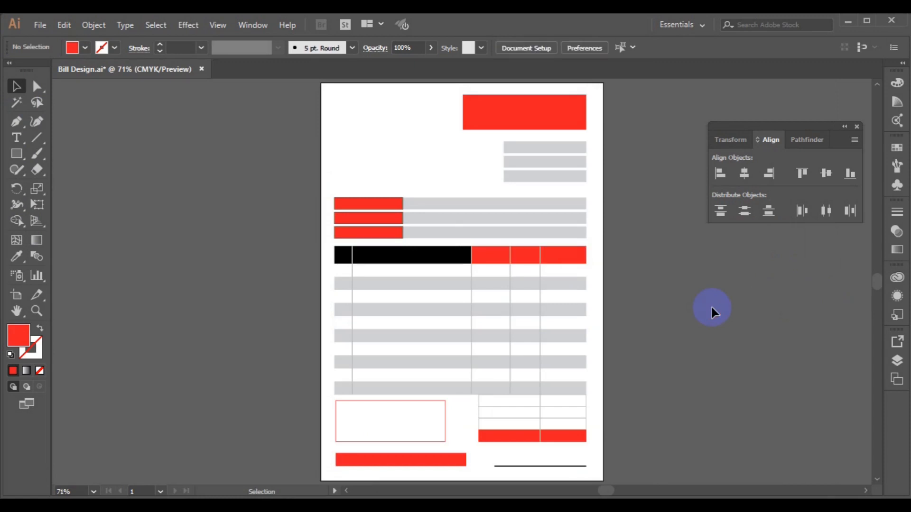